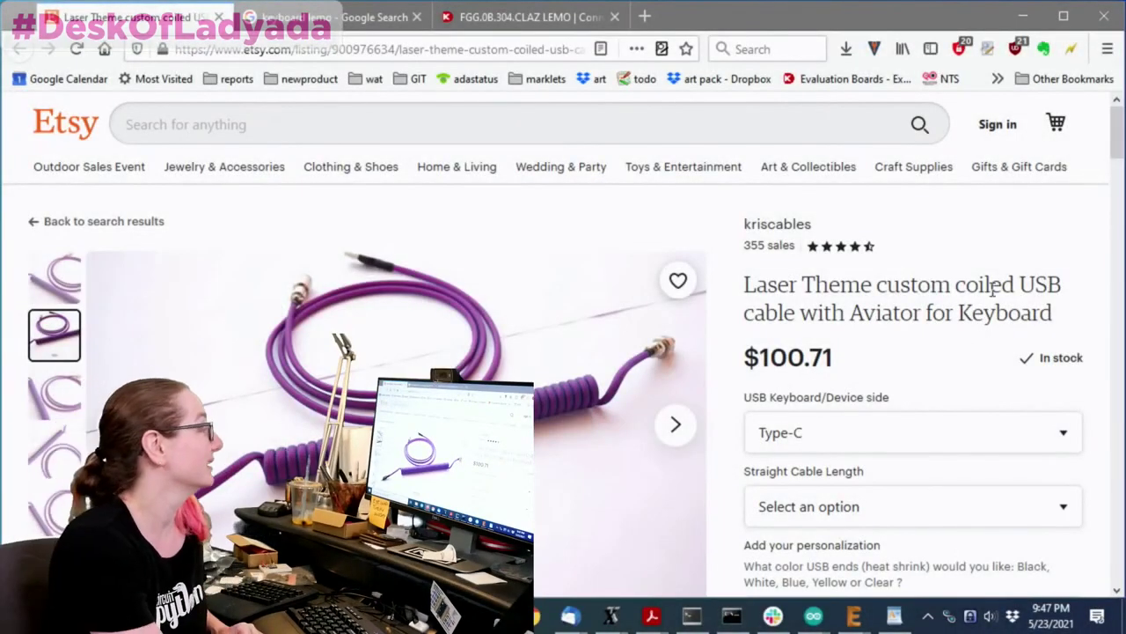
# - Flip through several photos of the coiled cable on the Etsy listing, returning to the first
pyautogui.scroll(-1, 993, 287)
pyautogui.scroll(-1, 993, 297)
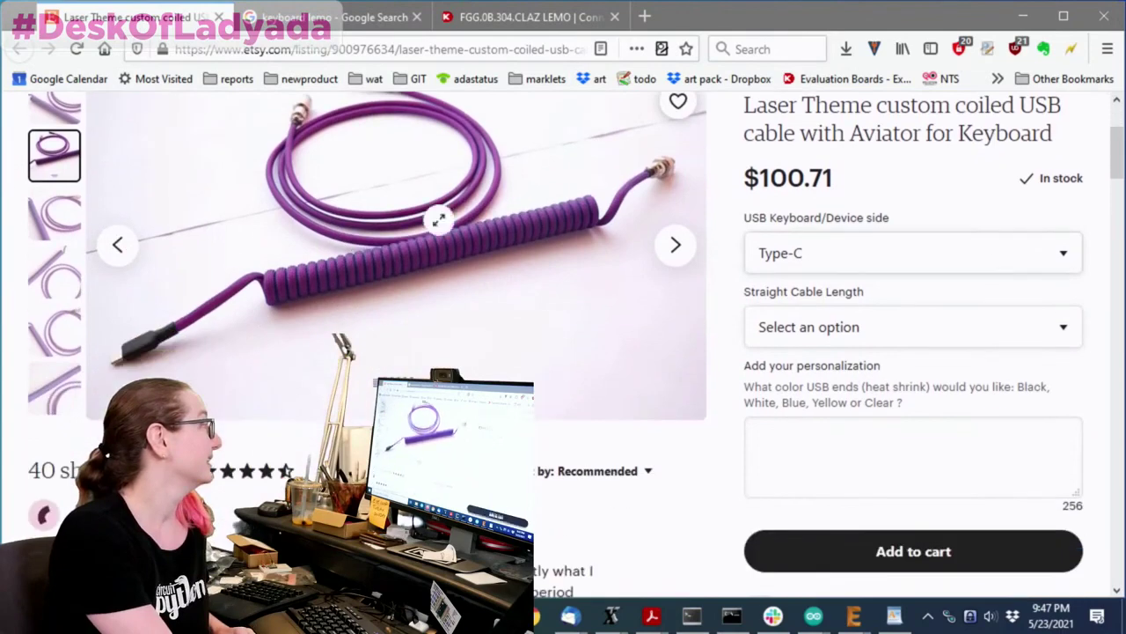
pyautogui.click(35, 220)
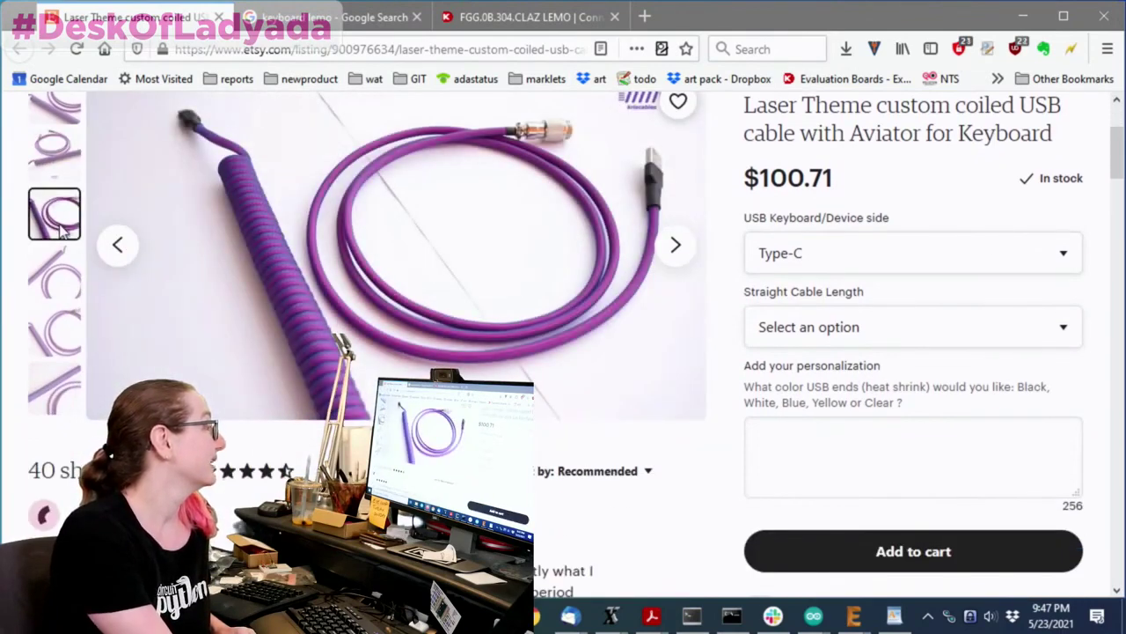
pyautogui.scroll(1, 61, 231)
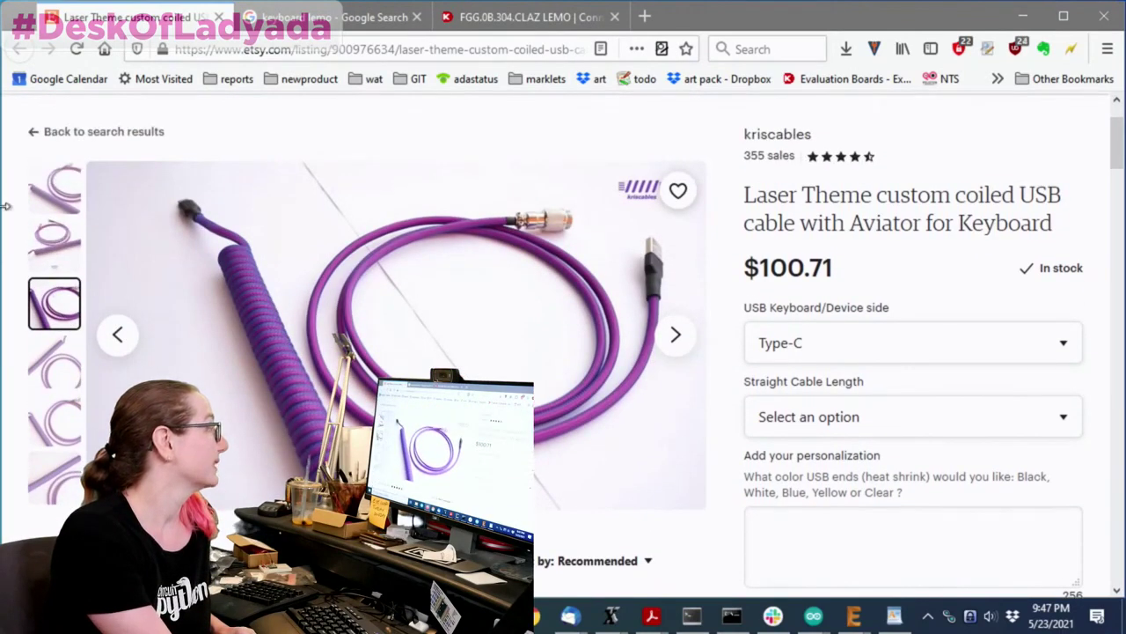
pyautogui.click(119, 171)
pyautogui.click(63, 197)
pyautogui.click(54, 187)
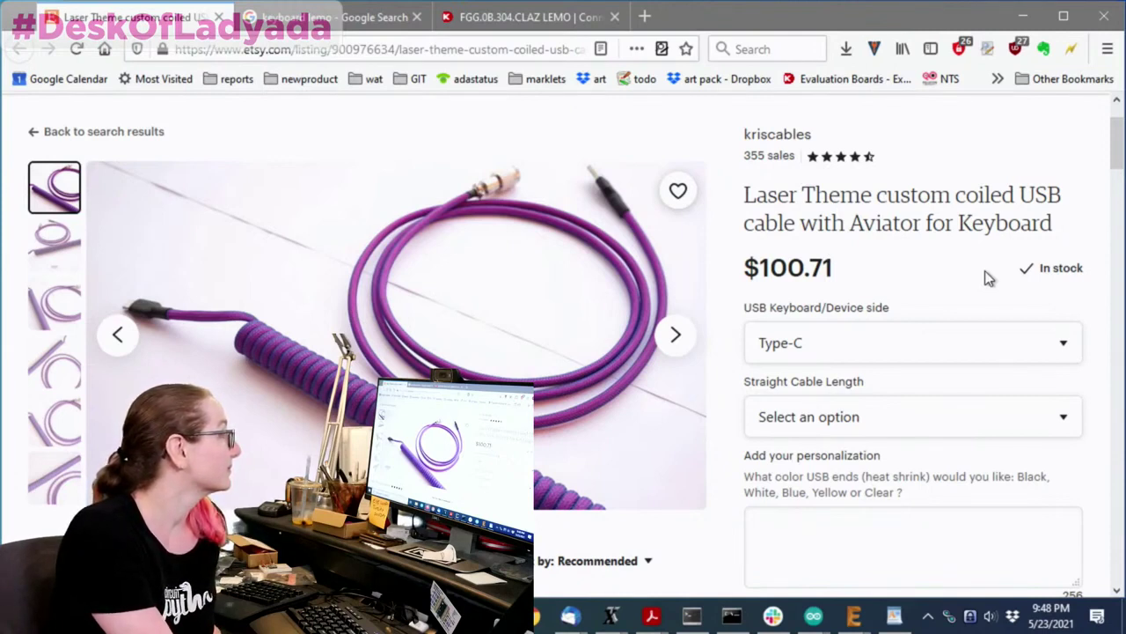
# - View the cable's fifth photo, then switch to the 'keyboard lemo' Google Images tab
pyautogui.scroll(-2, 985, 270)
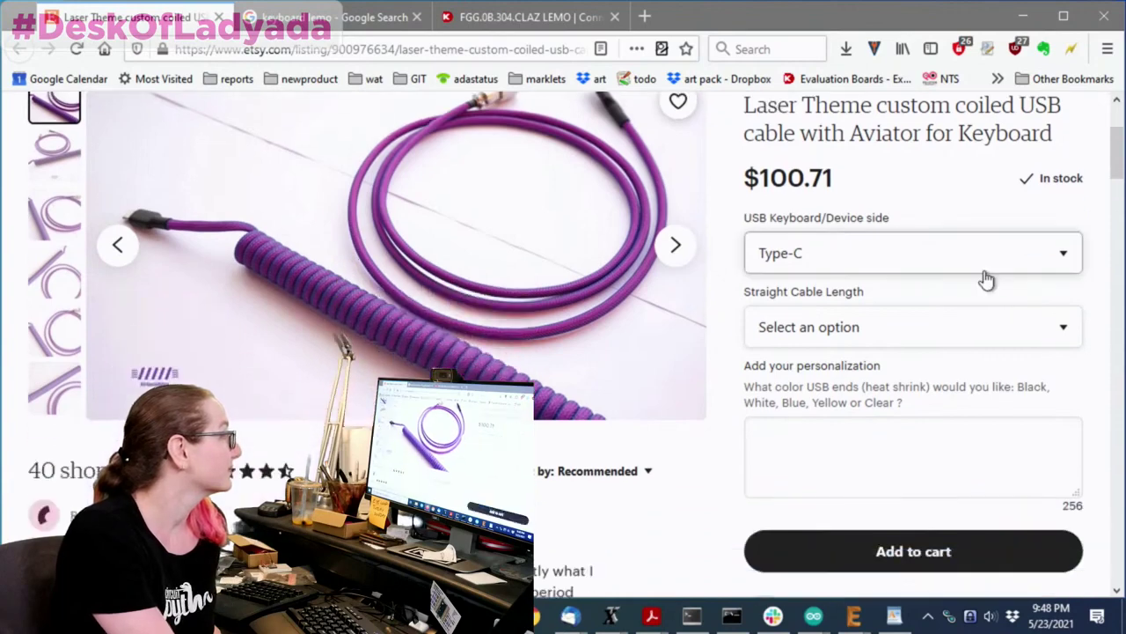
pyautogui.click(43, 349)
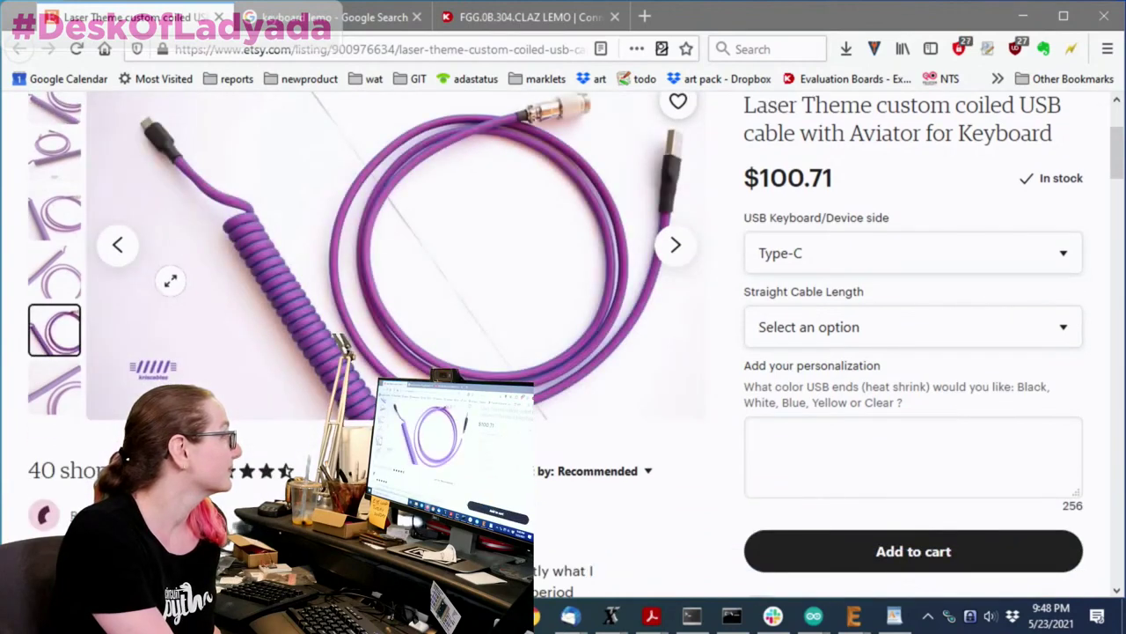
pyautogui.scroll(2, 172, 279)
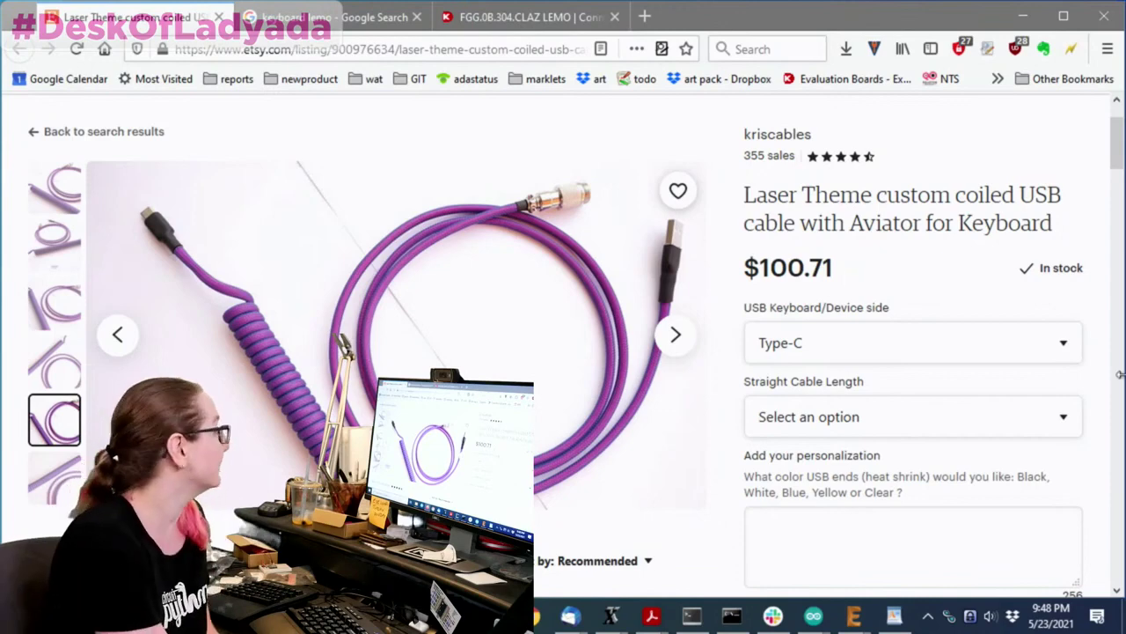
pyautogui.hotkey('ctrl', 'Tab')
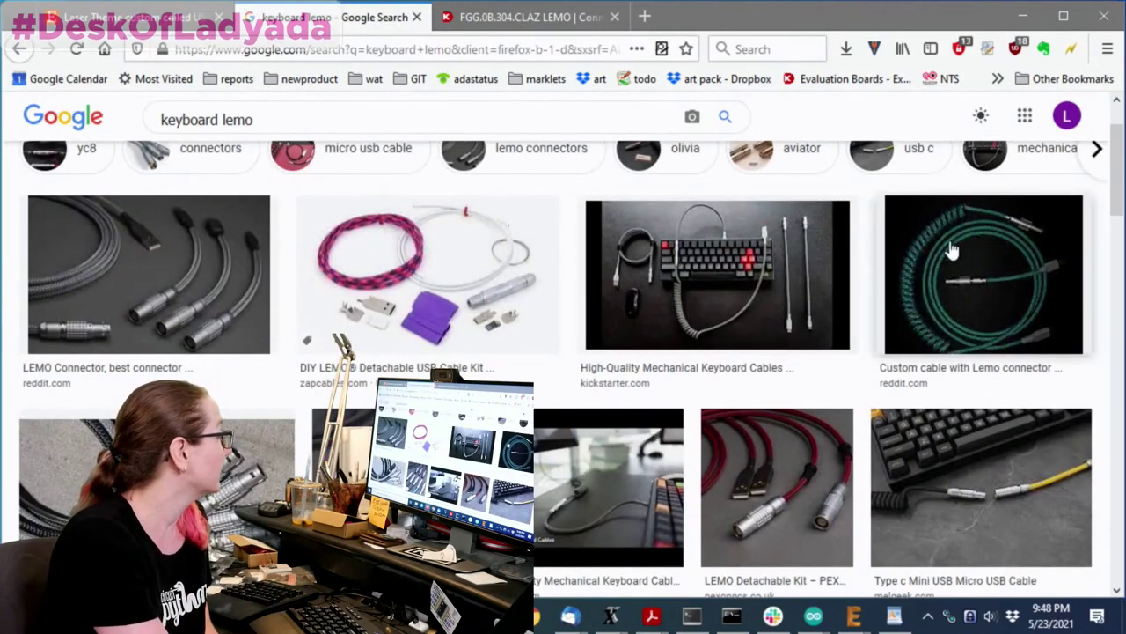
# - Open the green coiled Lemo cable image's Reddit source post and scroll through it
pyautogui.click(994, 285)
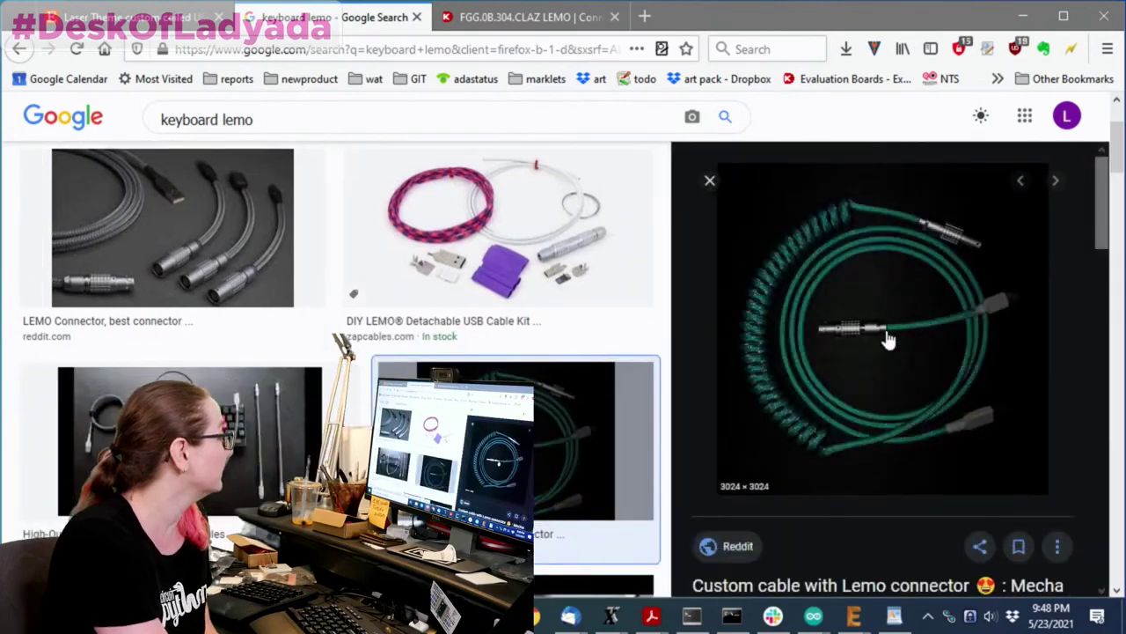
pyautogui.click(889, 341)
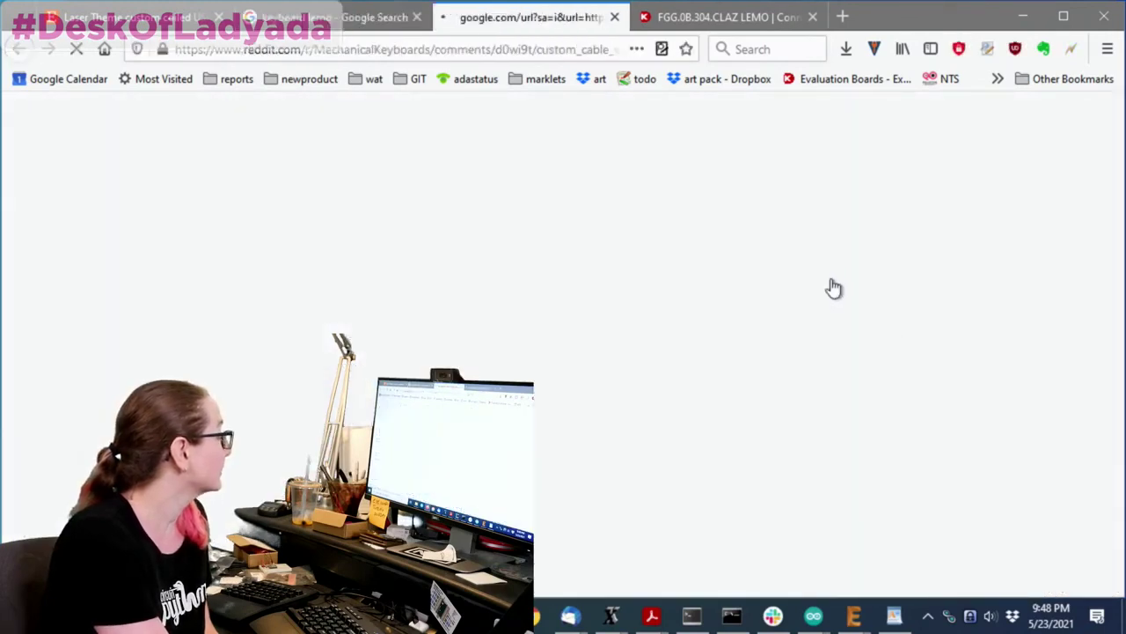
pyautogui.scroll(-3, 854, 256)
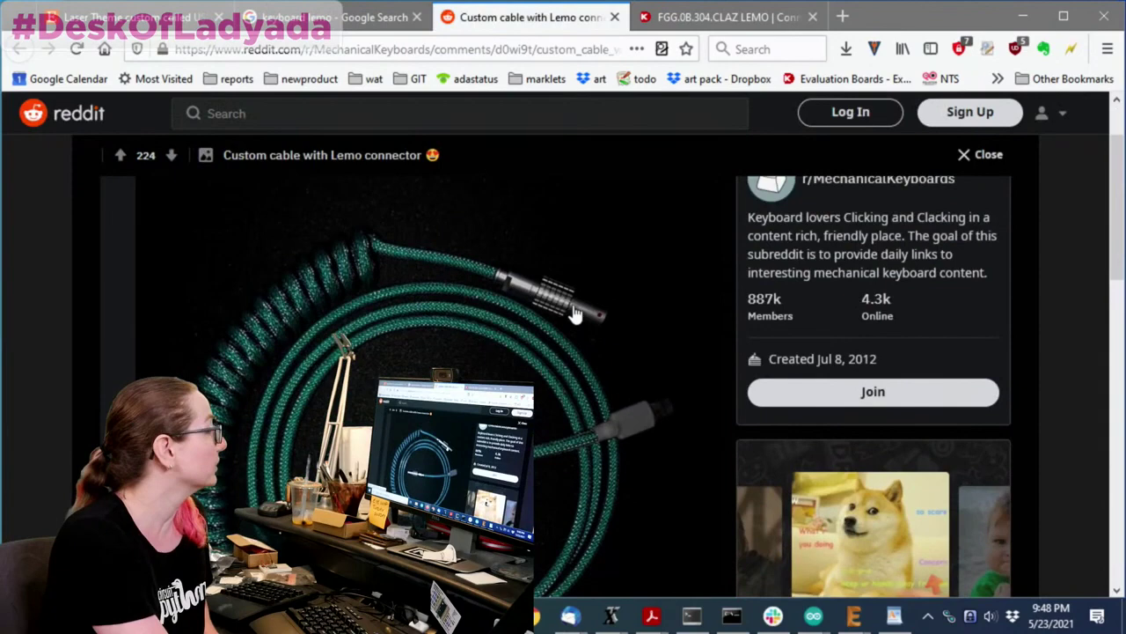
pyautogui.scroll(-2, 584, 312)
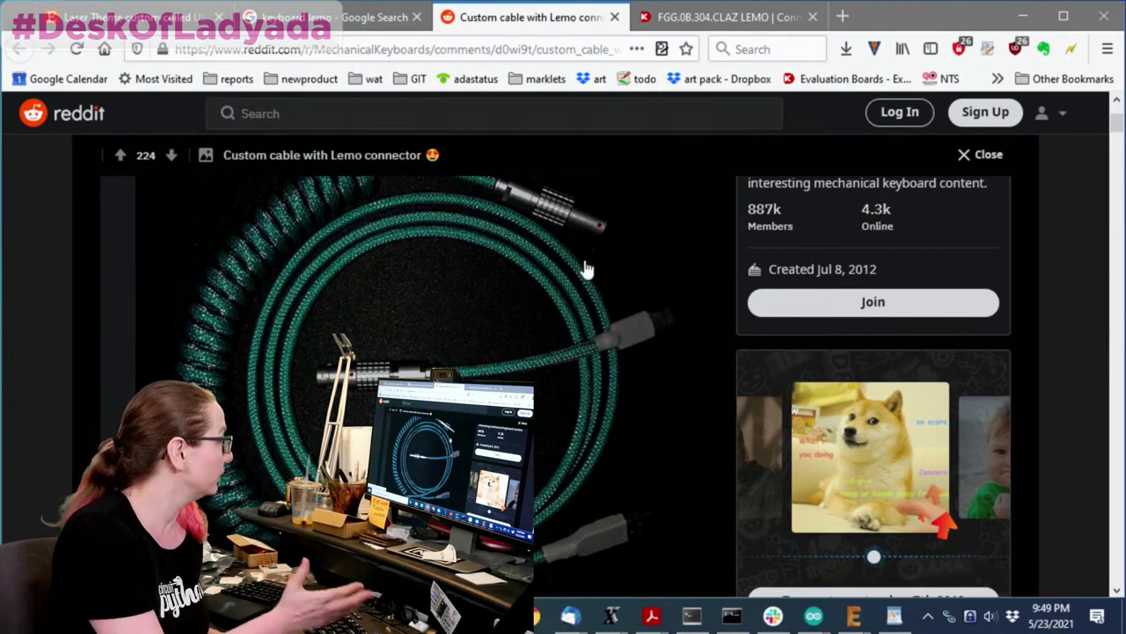
# - Load the Digi-Key home page from the address bar
pyautogui.click(571, 48)
pyautogui.press('BackSpace')
pyautogui.write('digikey.com')
pyautogui.press('Return')
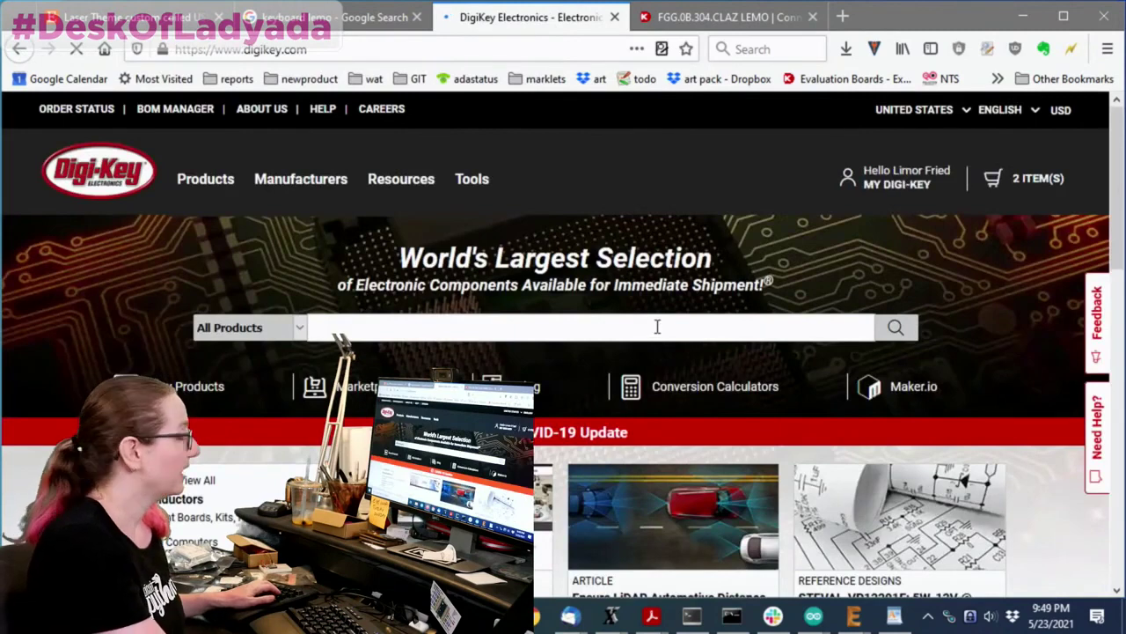
# - Search Digi-Key for 'lemo' and open the Circular Connectors category
pyautogui.write('lemo')
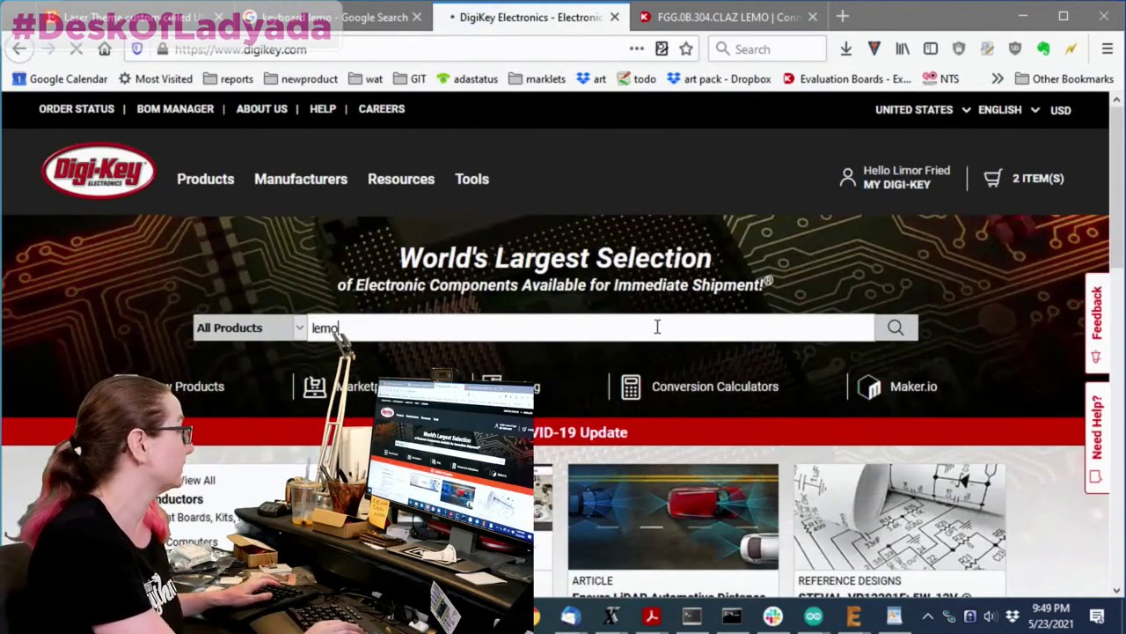
pyautogui.press('Return')
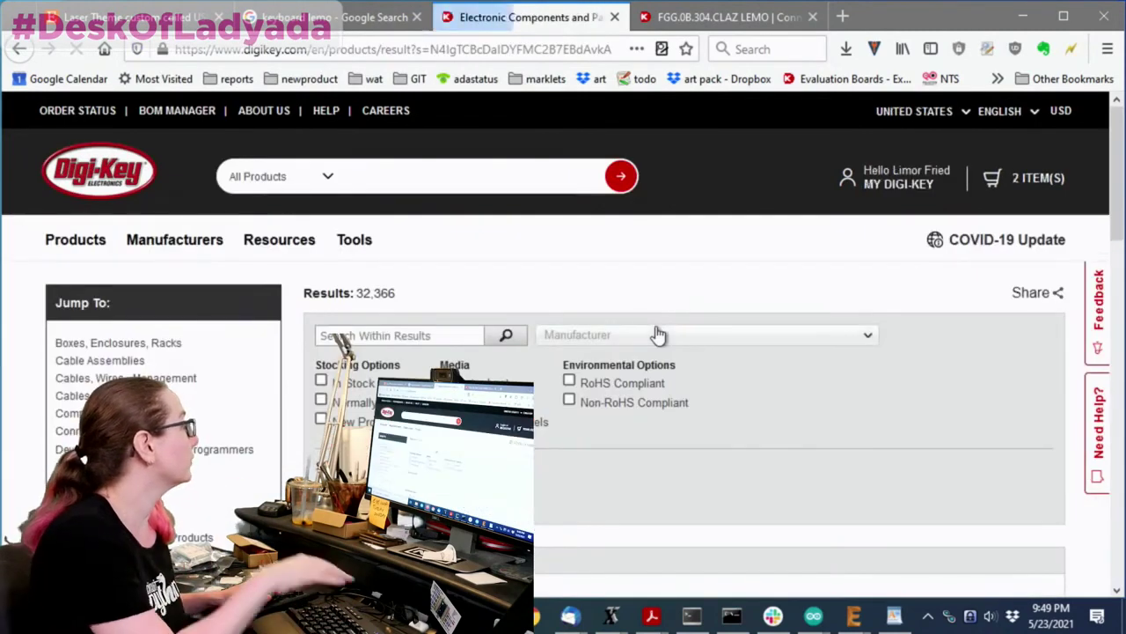
pyautogui.scroll(-3, 673, 268)
pyautogui.scroll(2, 721, 304)
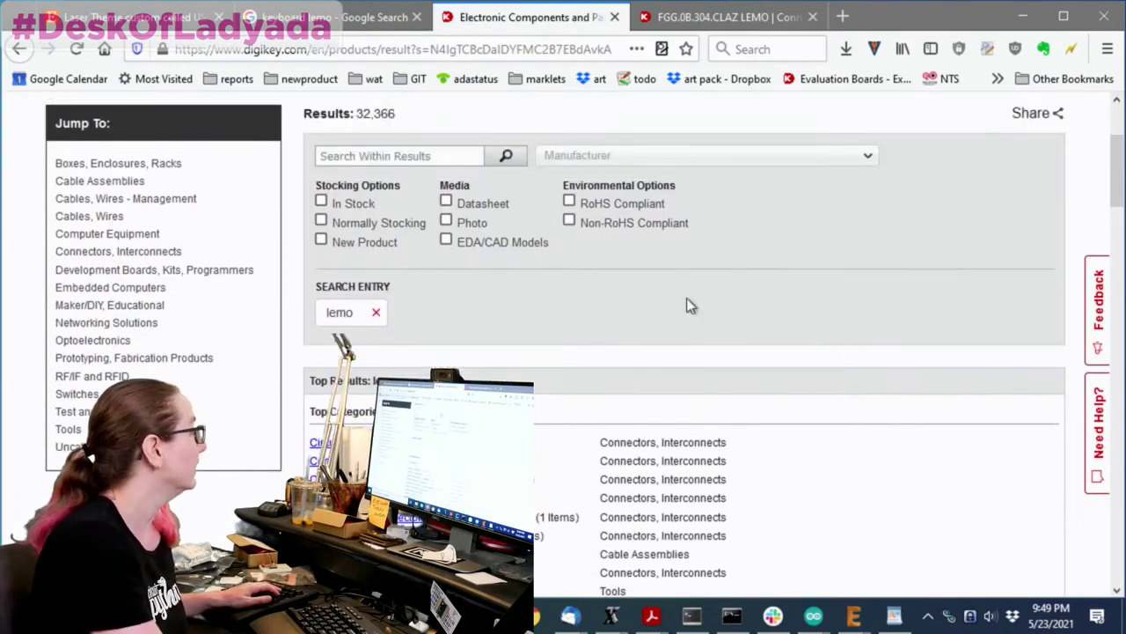
pyautogui.scroll(-2, 792, 369)
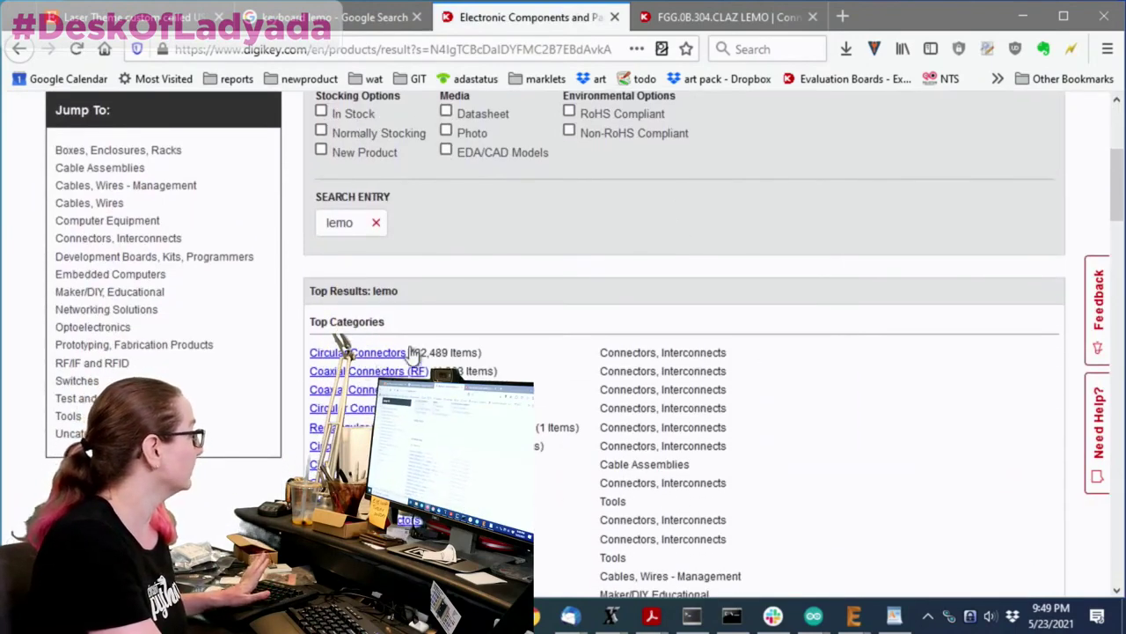
pyautogui.scroll(-2, 440, 348)
pyautogui.click(387, 263)
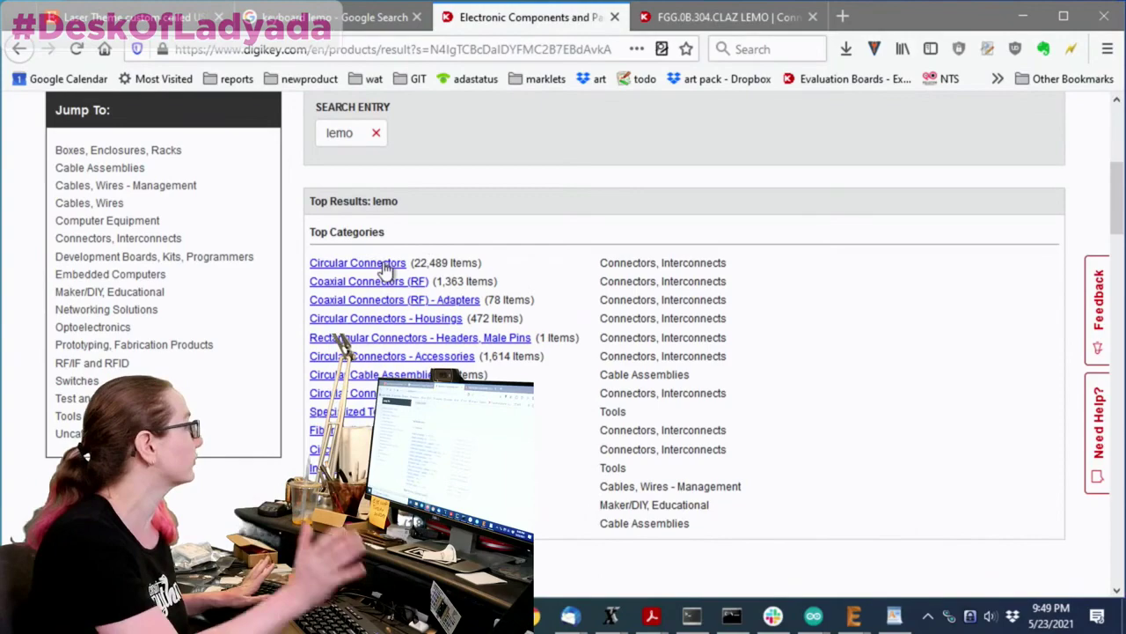
pyautogui.scroll(-10, 762, 259)
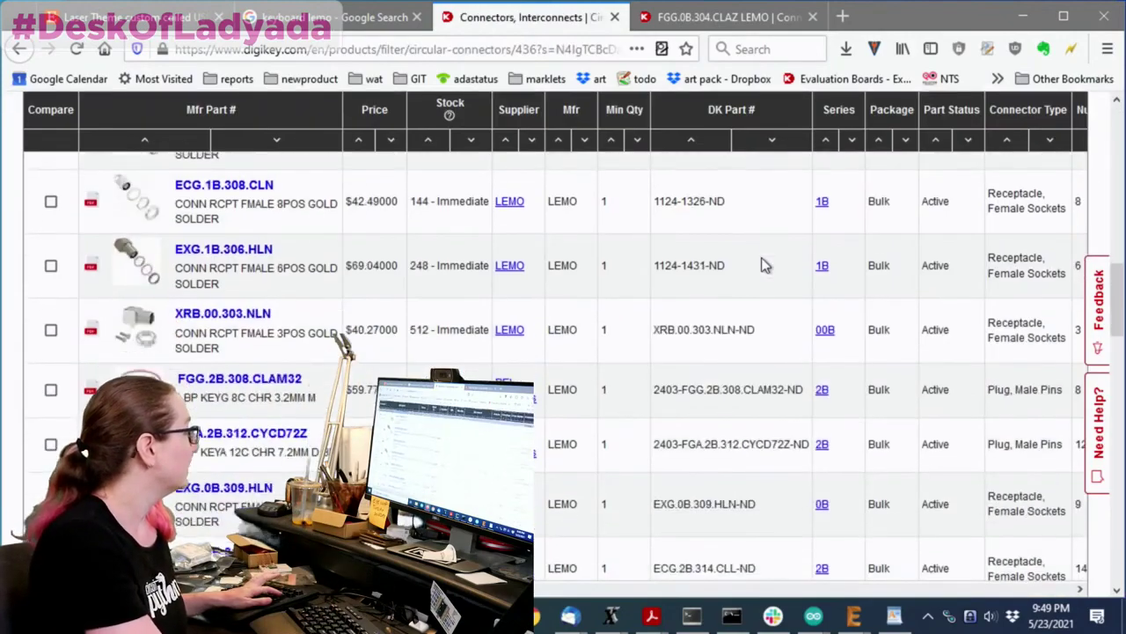
pyautogui.moveTo(146, 273)
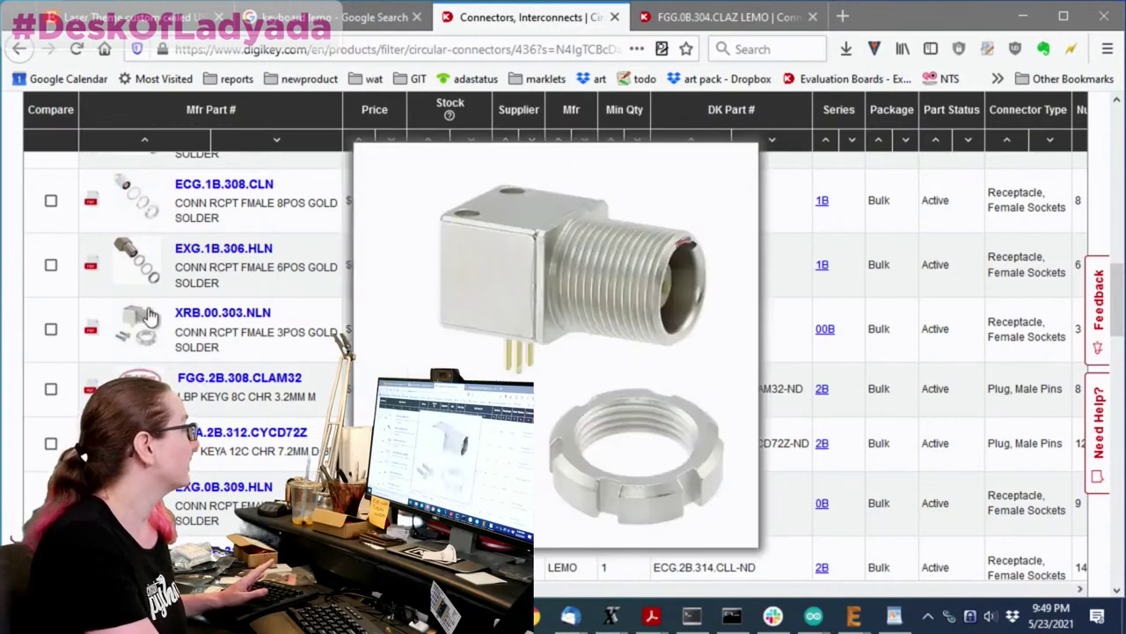
pyautogui.moveTo(144, 251)
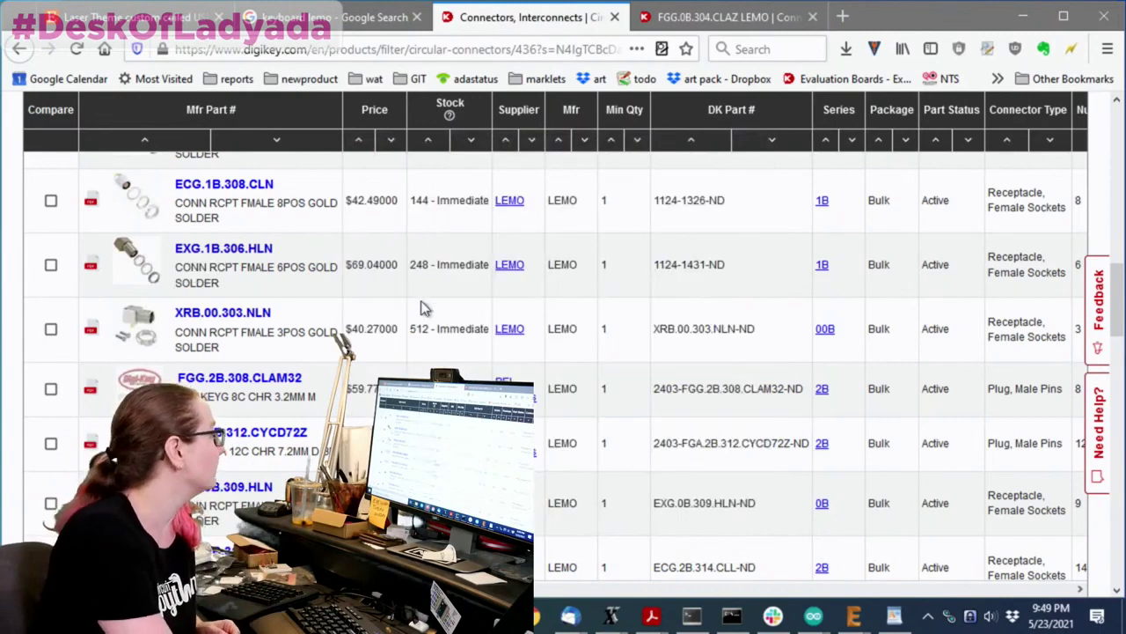
pyautogui.scroll(-8, 423, 307)
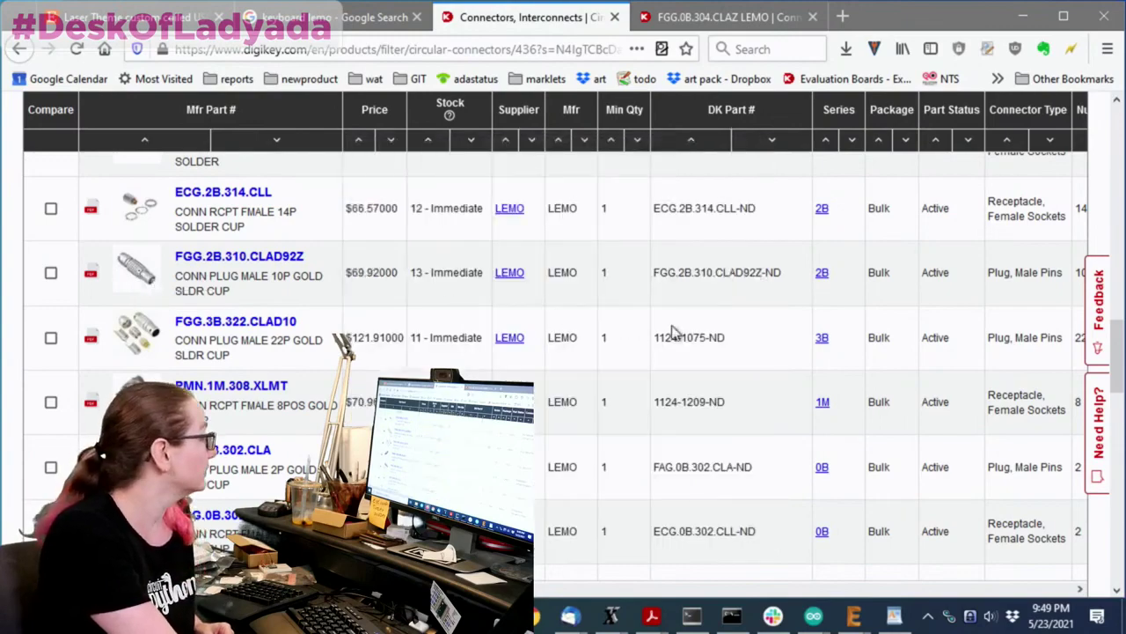
pyautogui.scroll(15, 674, 332)
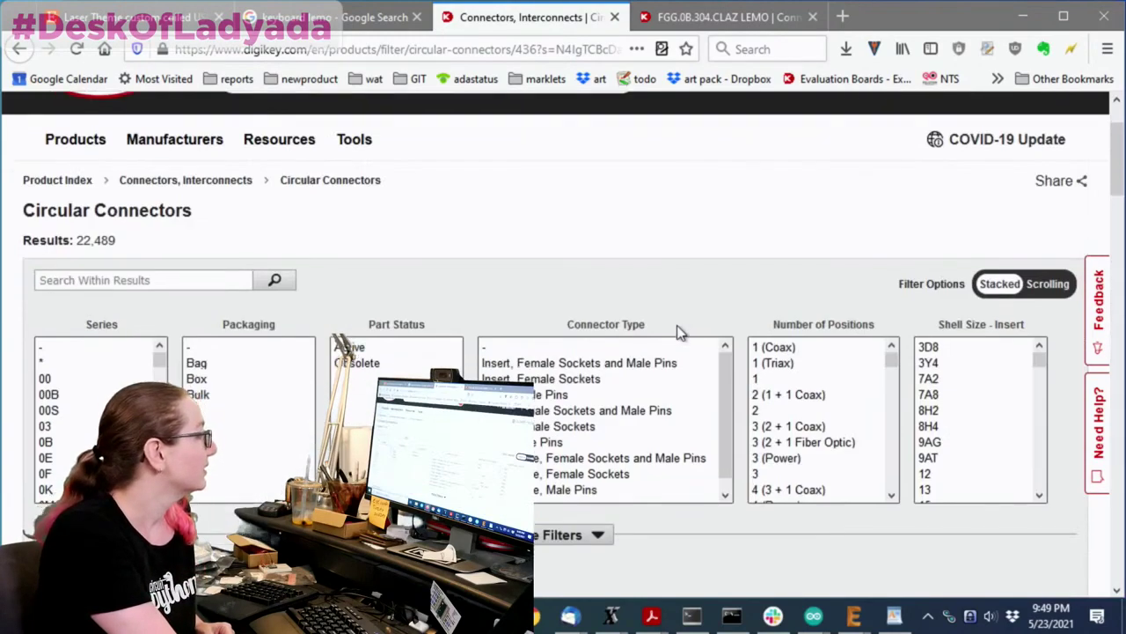
# - Limit the LEMO connectors to Active parts and expand the additional filter lists
pyautogui.scroll(-2, 572, 385)
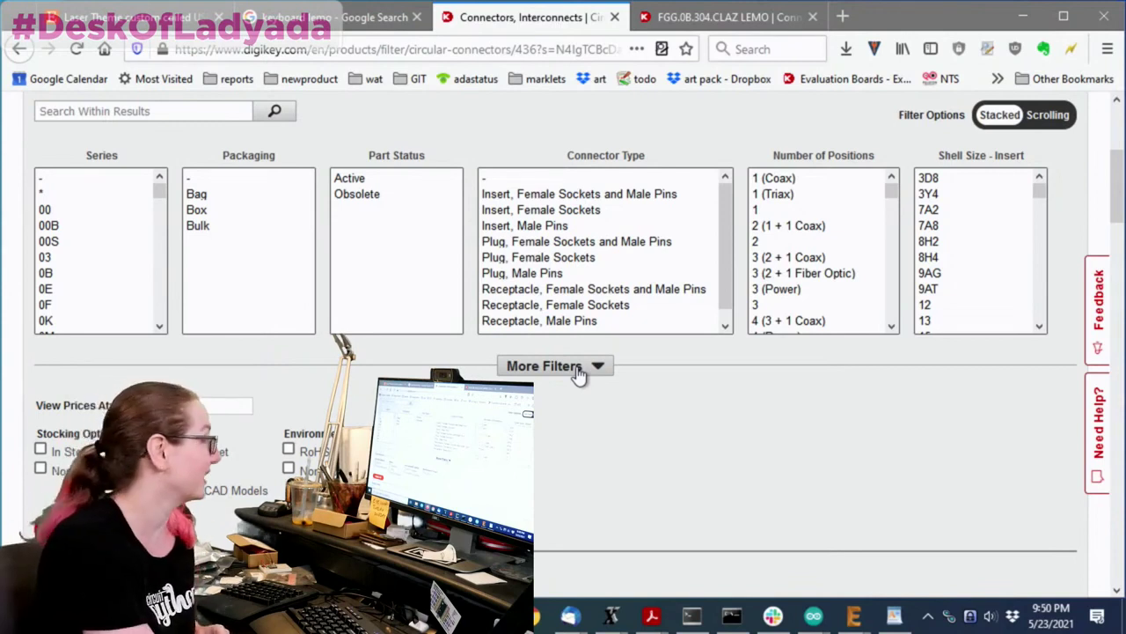
pyautogui.click(365, 178)
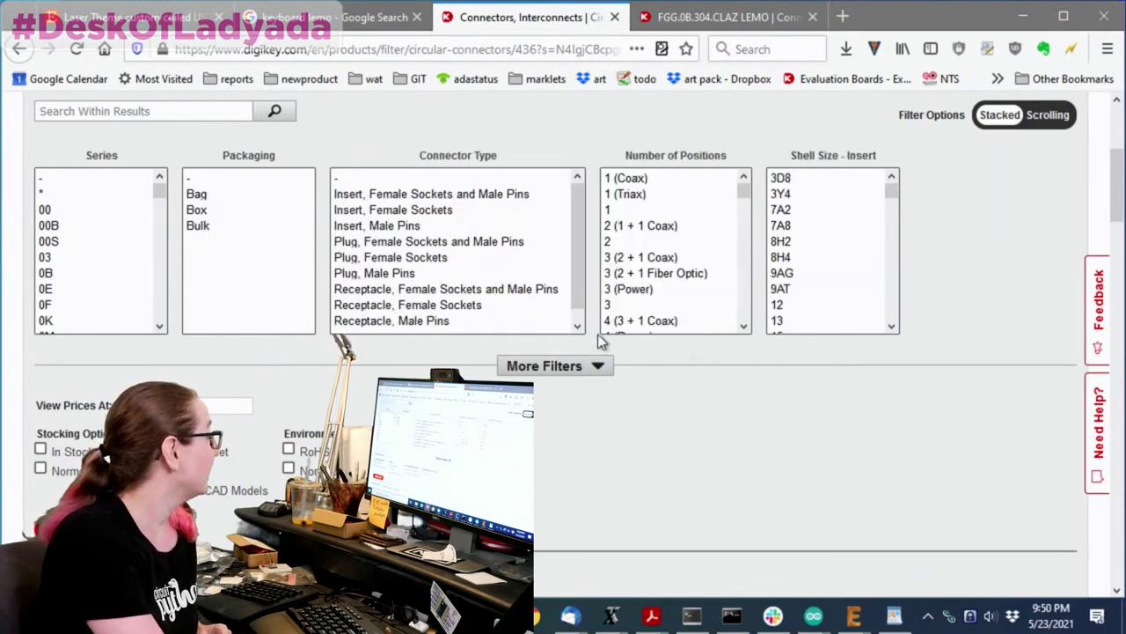
pyautogui.click(597, 365)
# - Filter the connectors to the Free Hanging (In-Line) mounting type
pyautogui.scroll(-3, 995, 344)
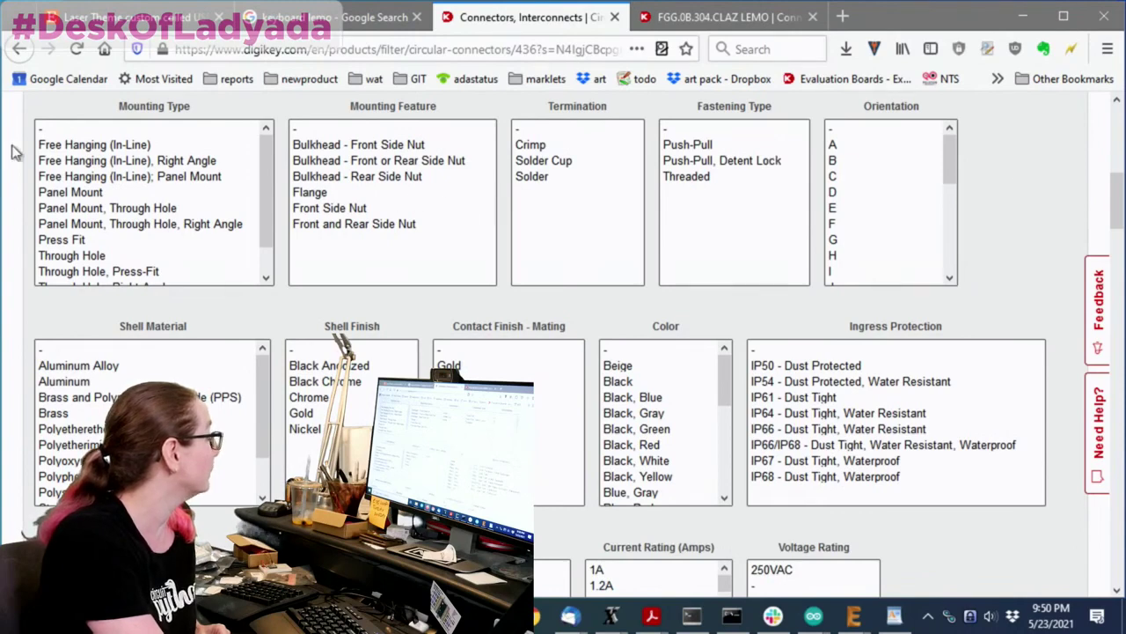
pyautogui.scroll(2, 13, 151)
pyautogui.moveTo(272, 256); pyautogui.dragTo(276, 323)
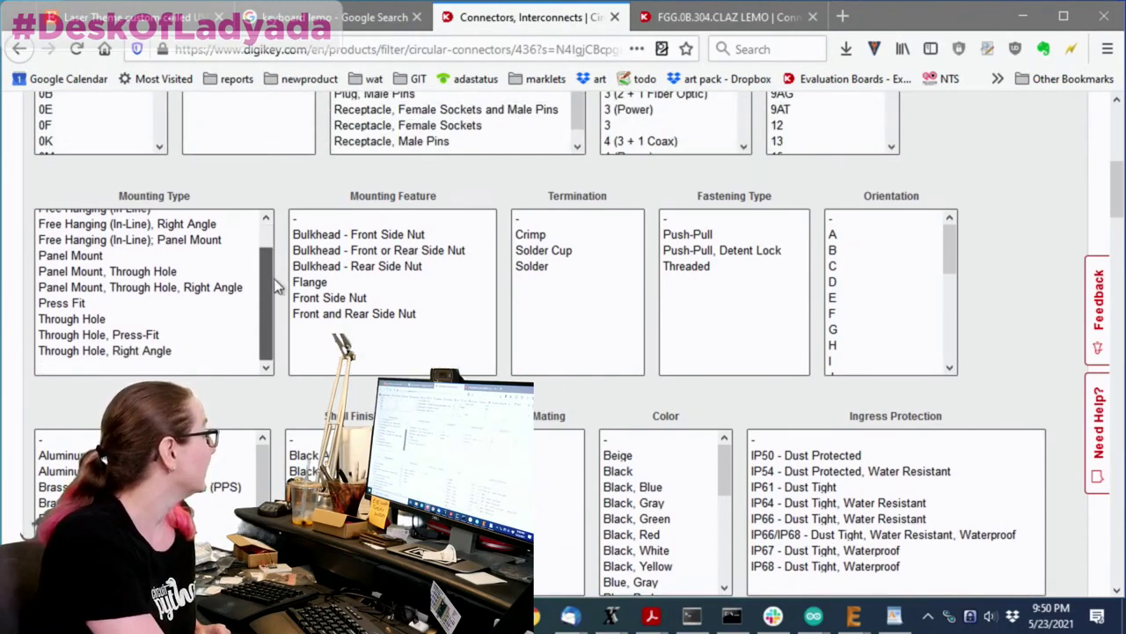
pyautogui.moveTo(273, 278); pyautogui.dragTo(274, 240)
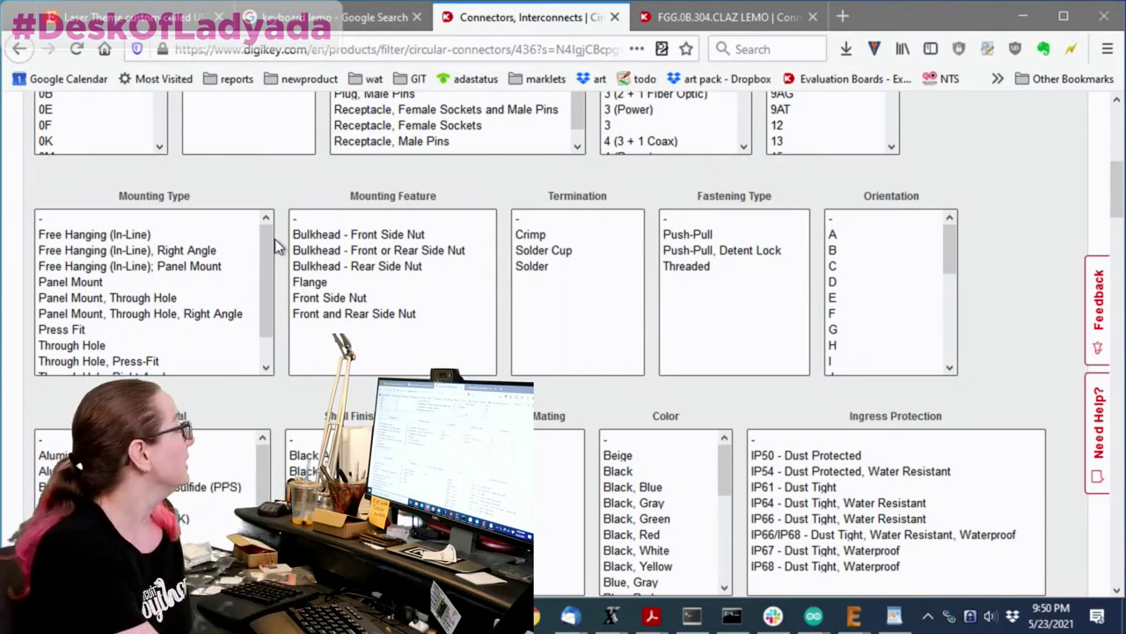
pyautogui.scroll(-1, 234, 283)
pyautogui.scroll(1, 235, 290)
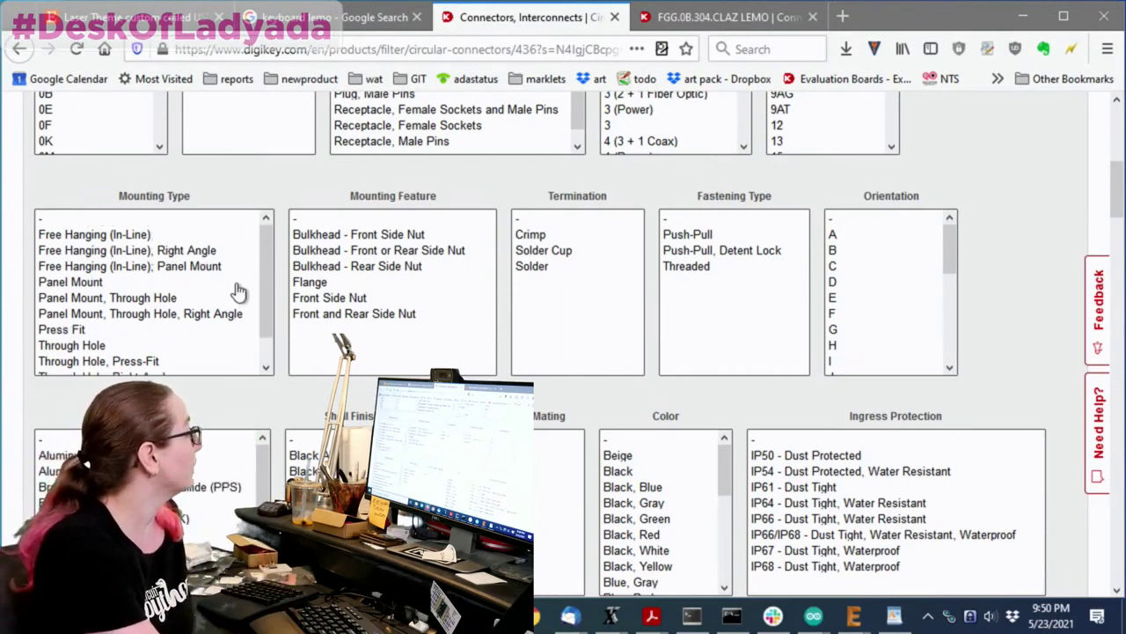
pyautogui.click(165, 235)
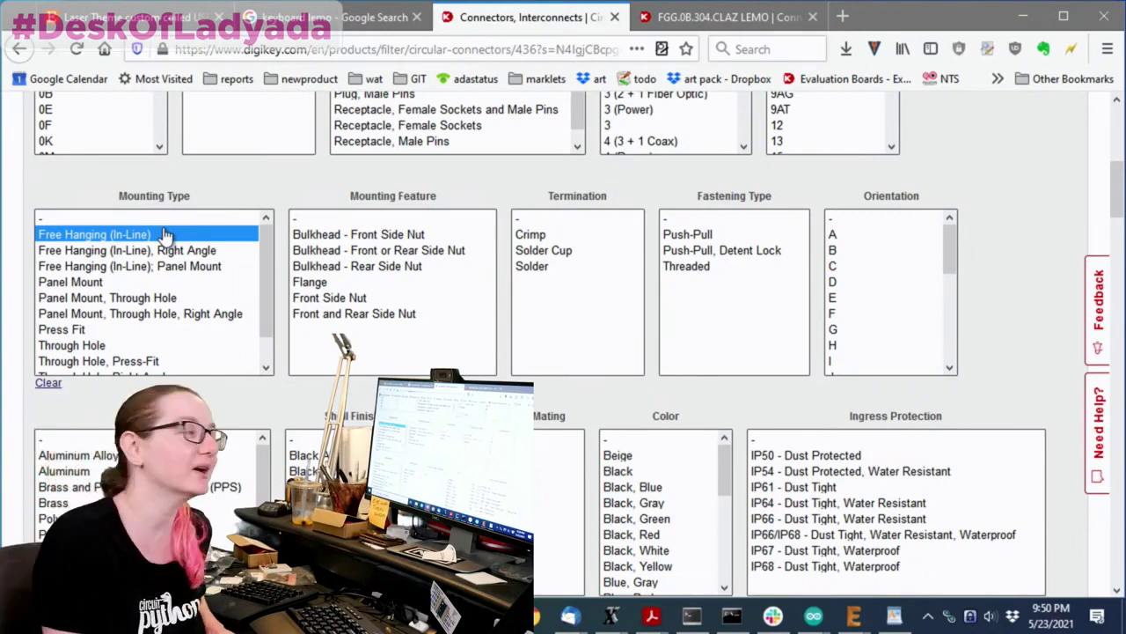
pyautogui.scroll(-5, 1038, 278)
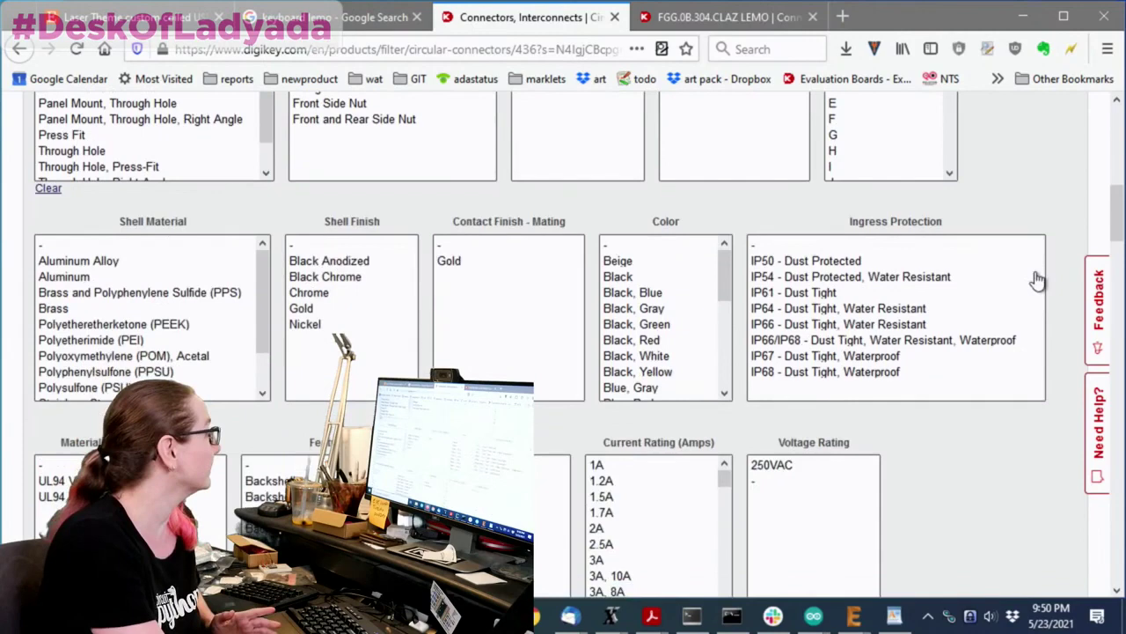
pyautogui.scroll(-2, 742, 298)
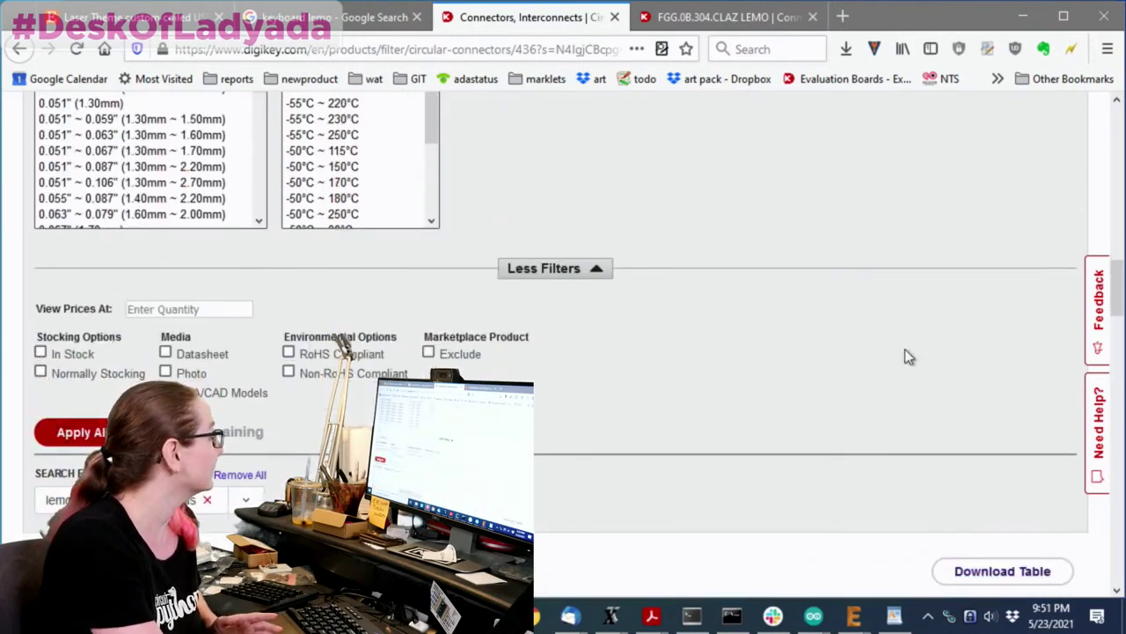
pyautogui.scroll(5, 1060, 343)
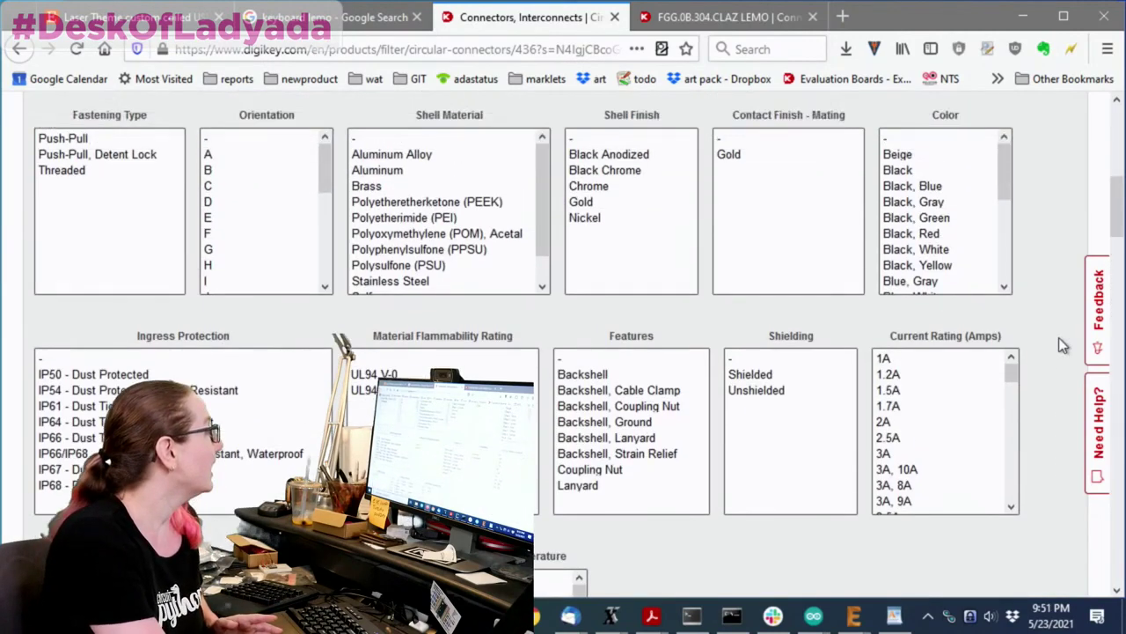
pyautogui.scroll(-7, 1061, 338)
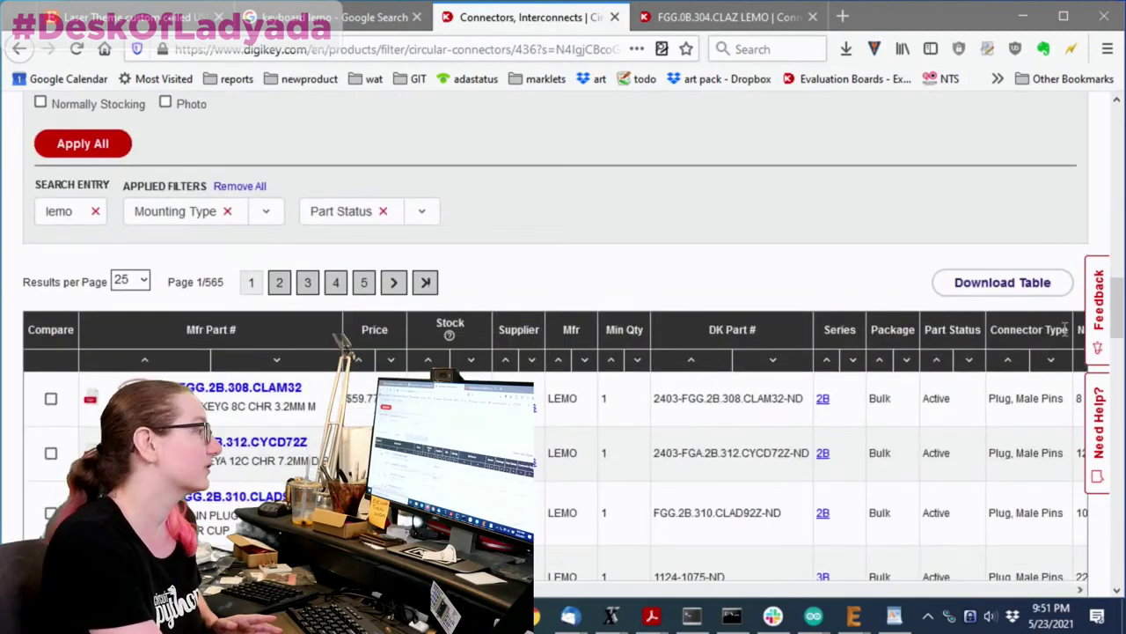
pyautogui.scroll(-4, 537, 334)
pyautogui.moveTo(139, 348)
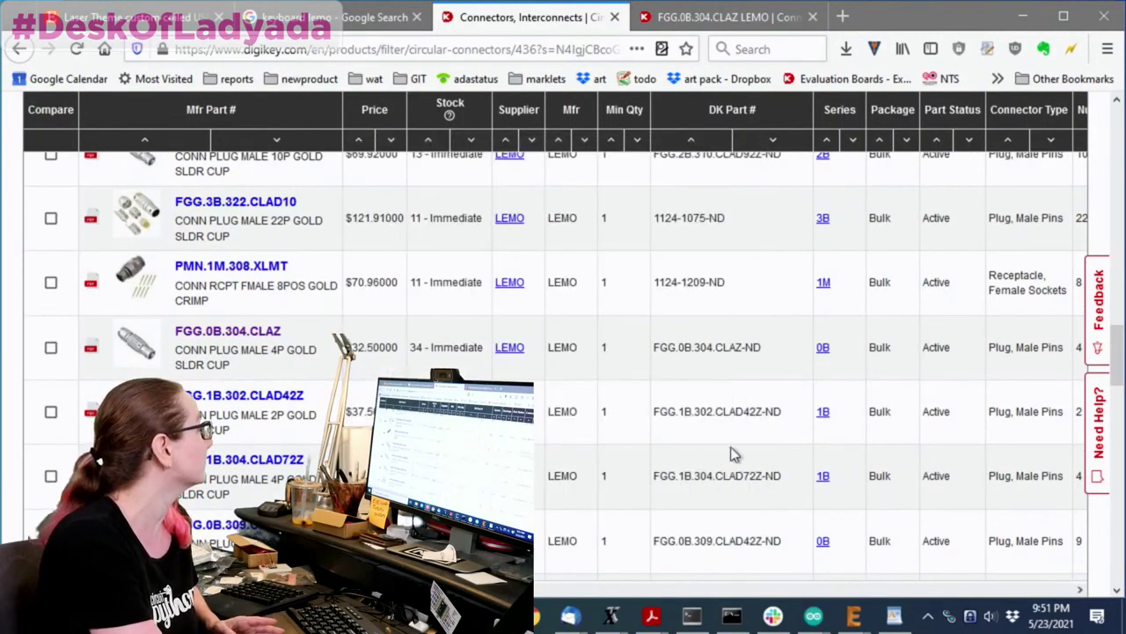
pyautogui.scroll(4, 887, 415)
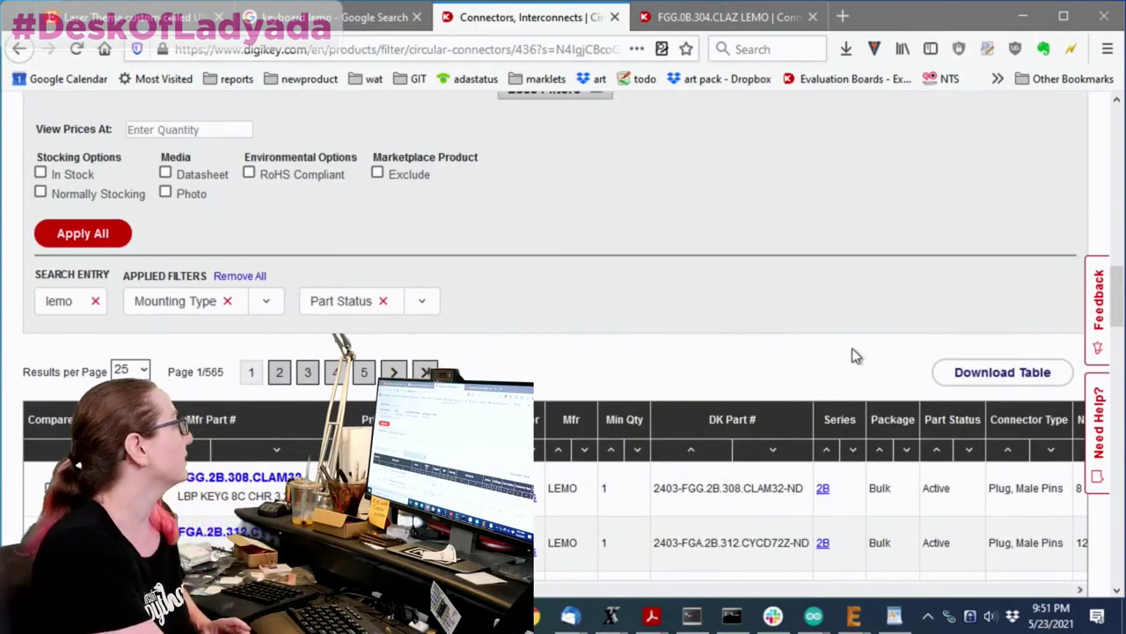
pyautogui.scroll(5, 855, 354)
pyautogui.scroll(6, 863, 365)
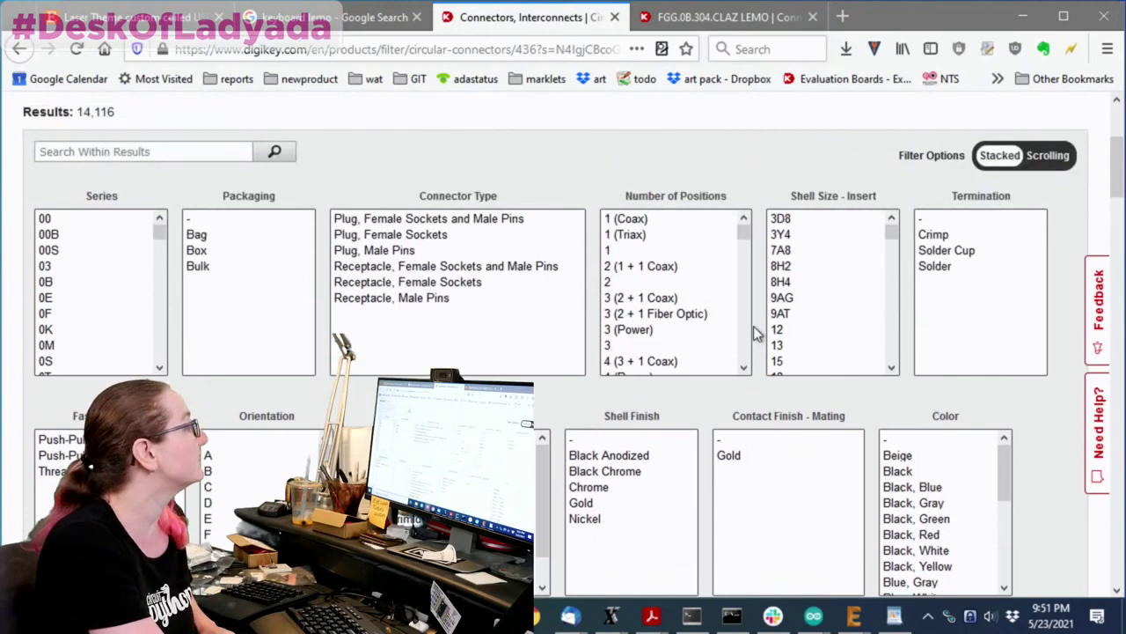
pyautogui.scroll(-4, 747, 247)
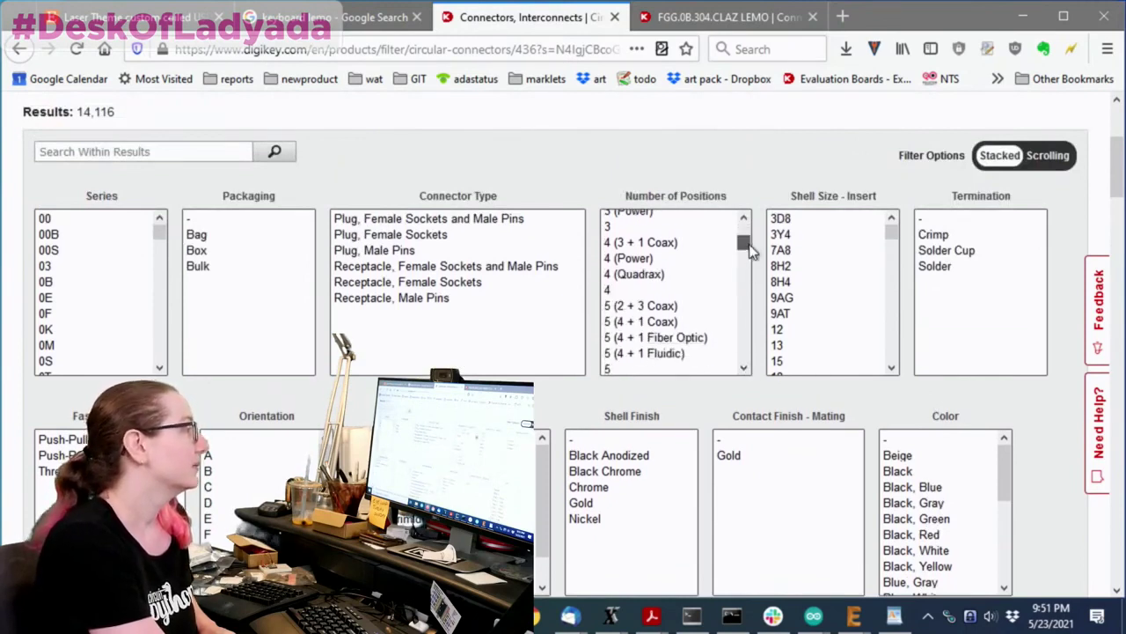
pyautogui.moveTo(752, 249); pyautogui.dragTo(772, 366)
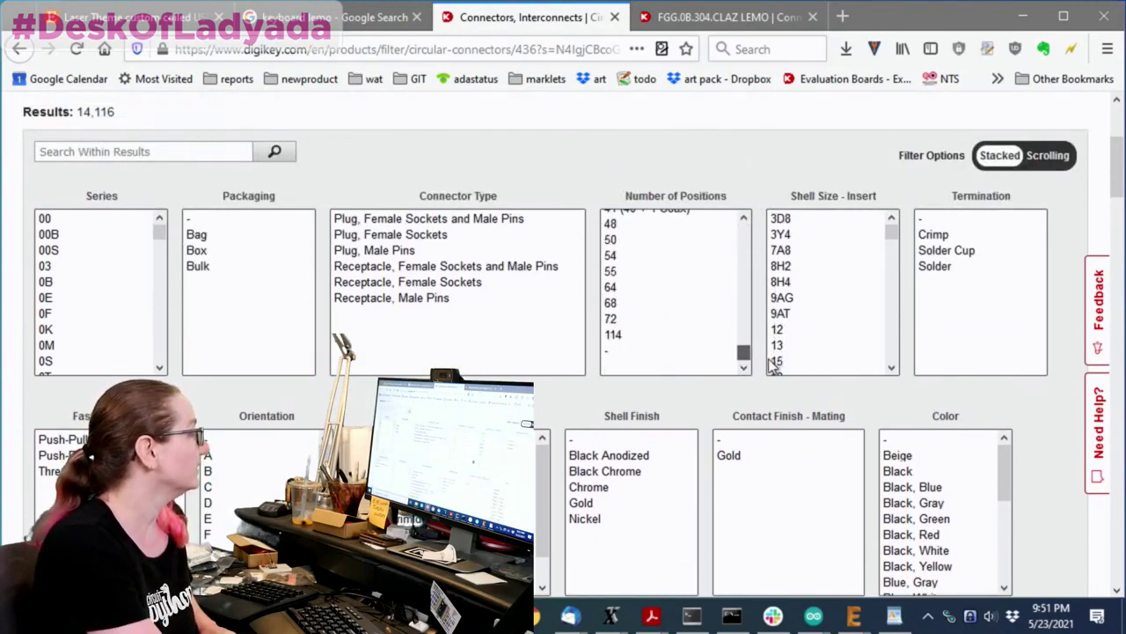
pyautogui.click(658, 335)
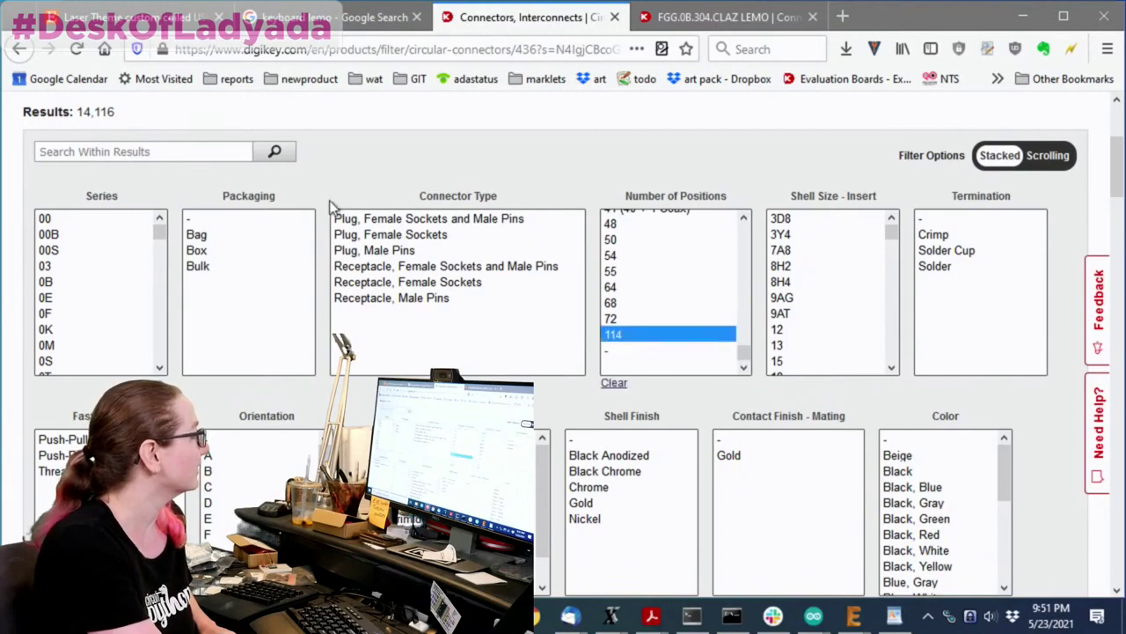
pyautogui.scroll(-5, 528, 326)
pyautogui.scroll(-10, 985, 290)
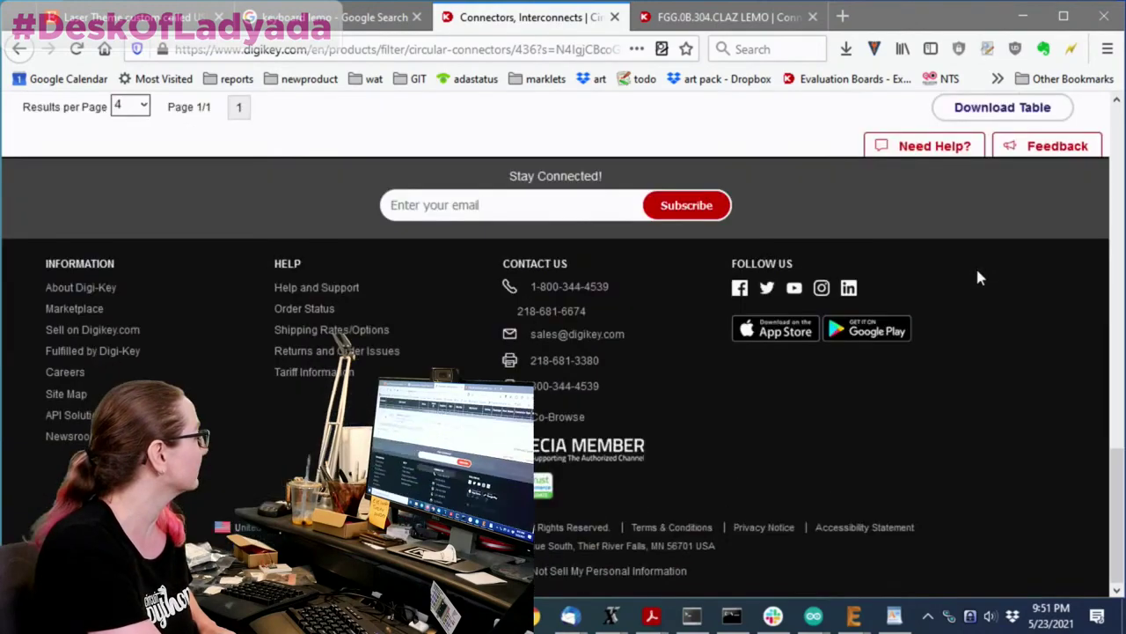
pyautogui.scroll(4, 978, 269)
pyautogui.moveTo(149, 201)
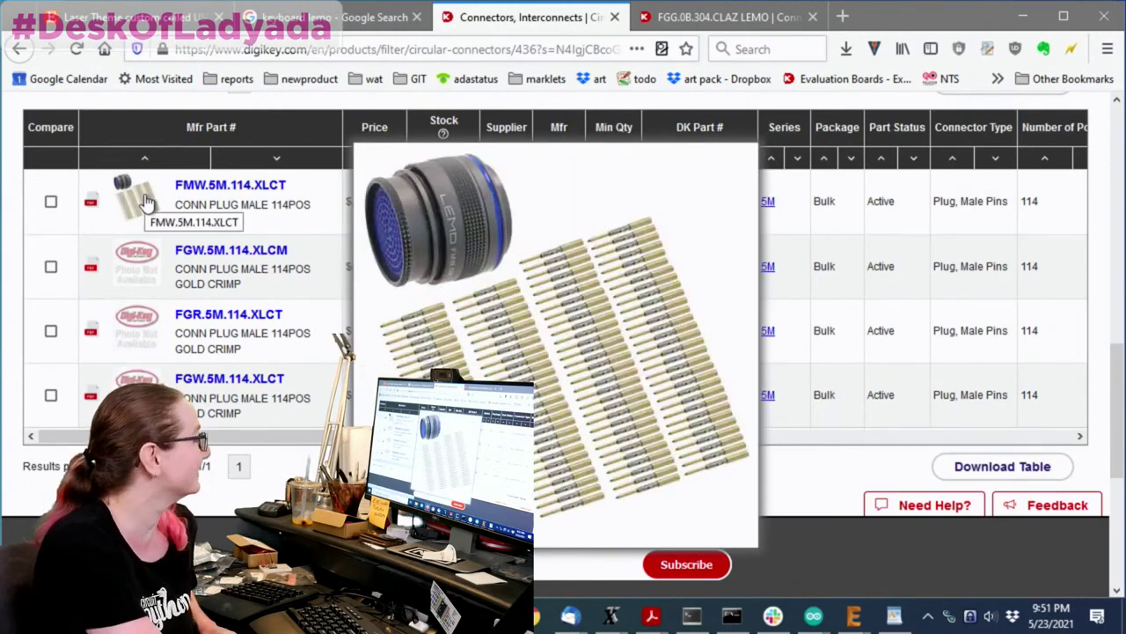
pyautogui.click(148, 202)
pyautogui.scroll(-4, 143, 202)
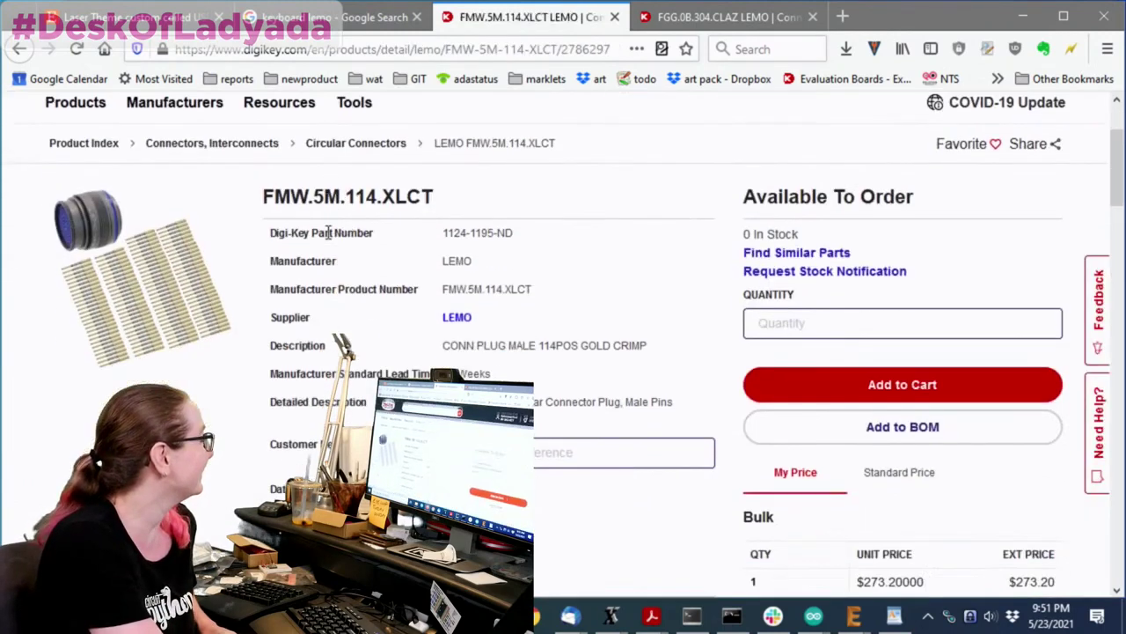
pyautogui.click(112, 202)
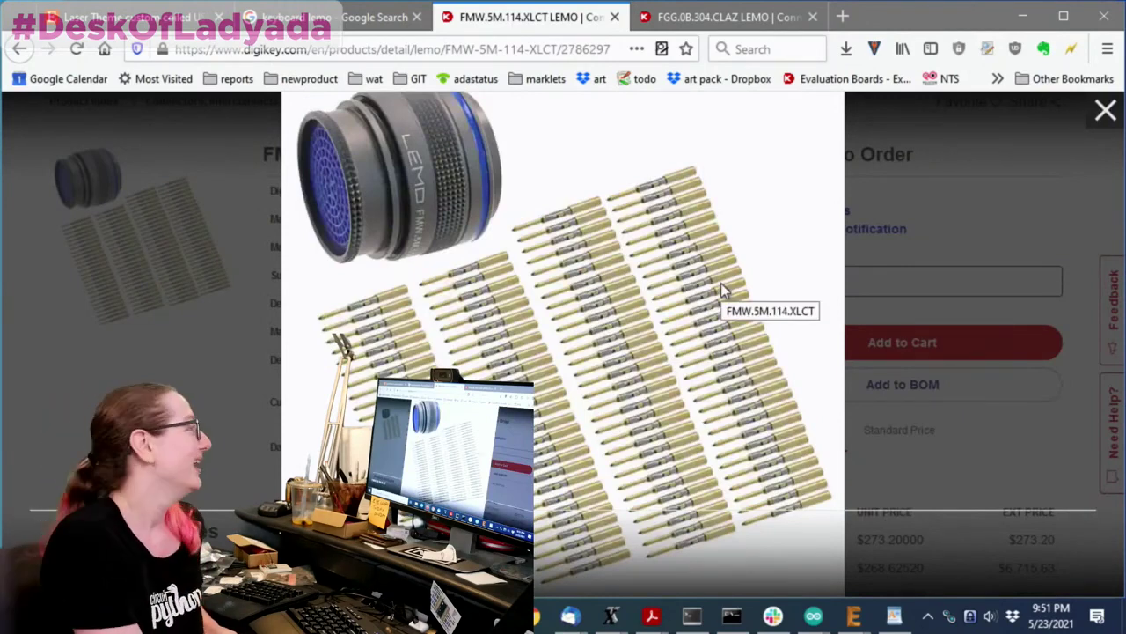
pyautogui.click(974, 201)
pyautogui.click(17, 51)
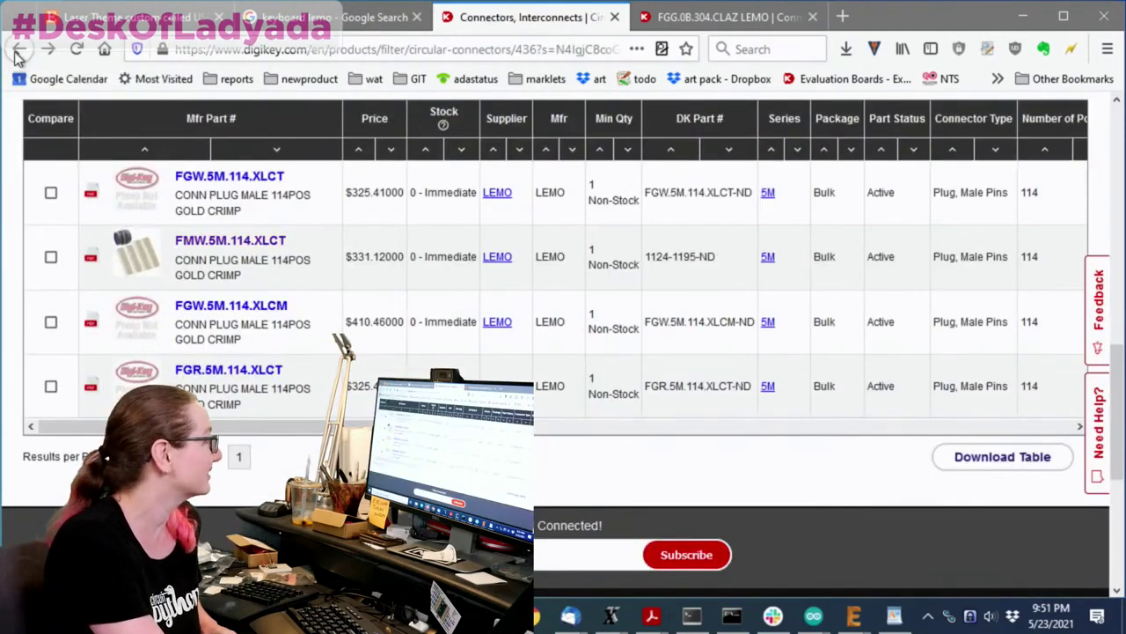
pyautogui.click(17, 51)
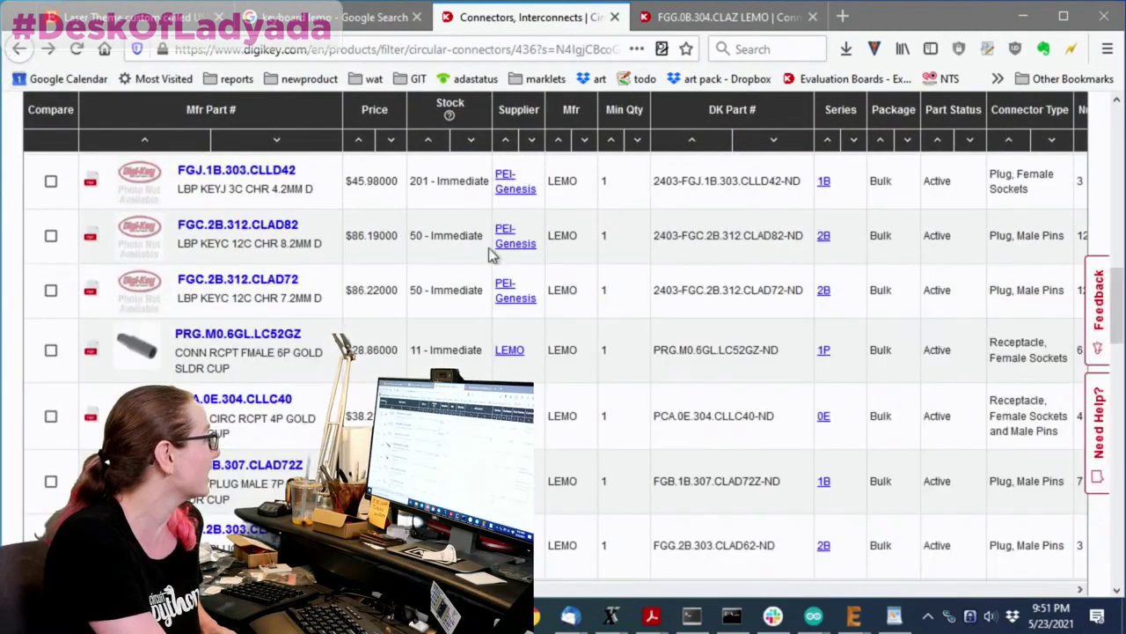
# - Select the 4-position entries under Number of Positions, leaving 1,821 matches
pyautogui.scroll(-4, 651, 246)
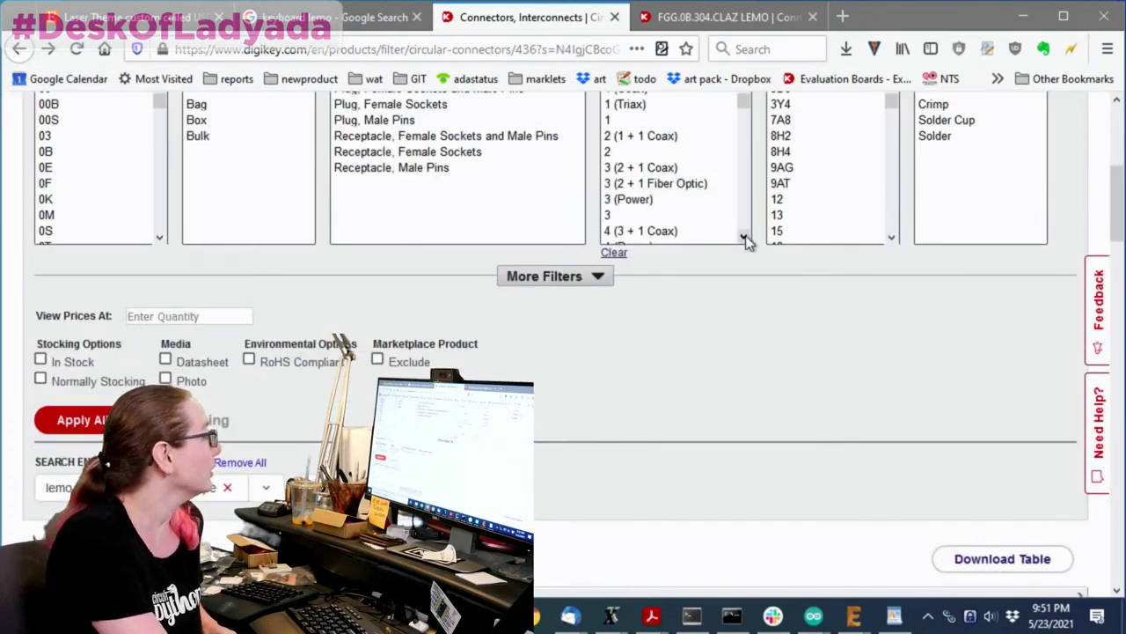
pyautogui.click(744, 237)
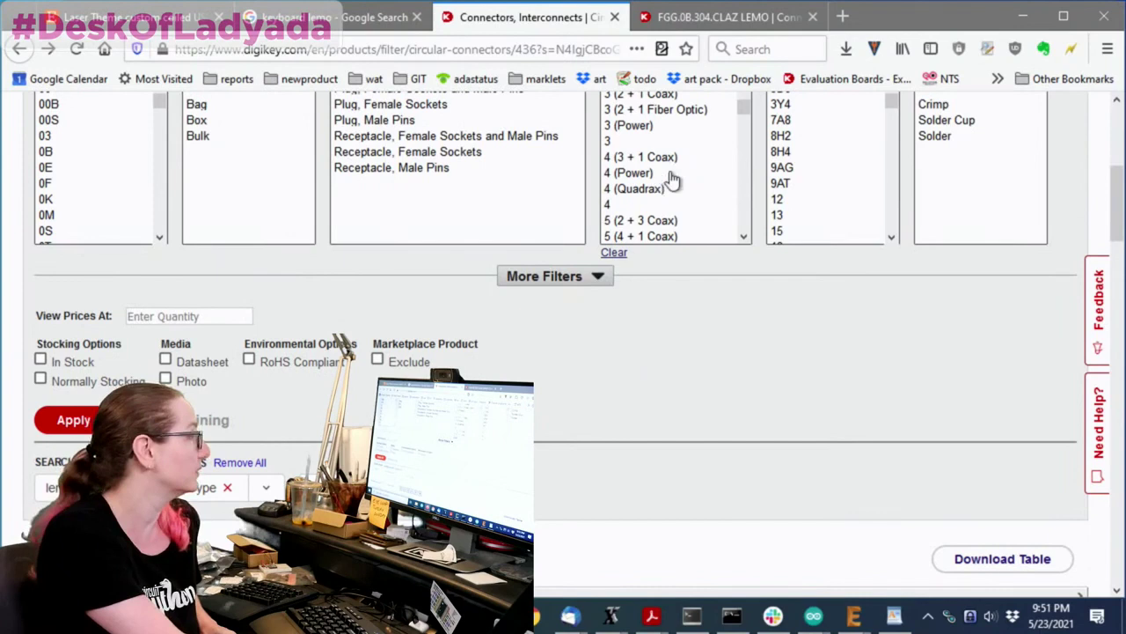
pyautogui.moveTo(646, 205); pyautogui.dragTo(649, 179)
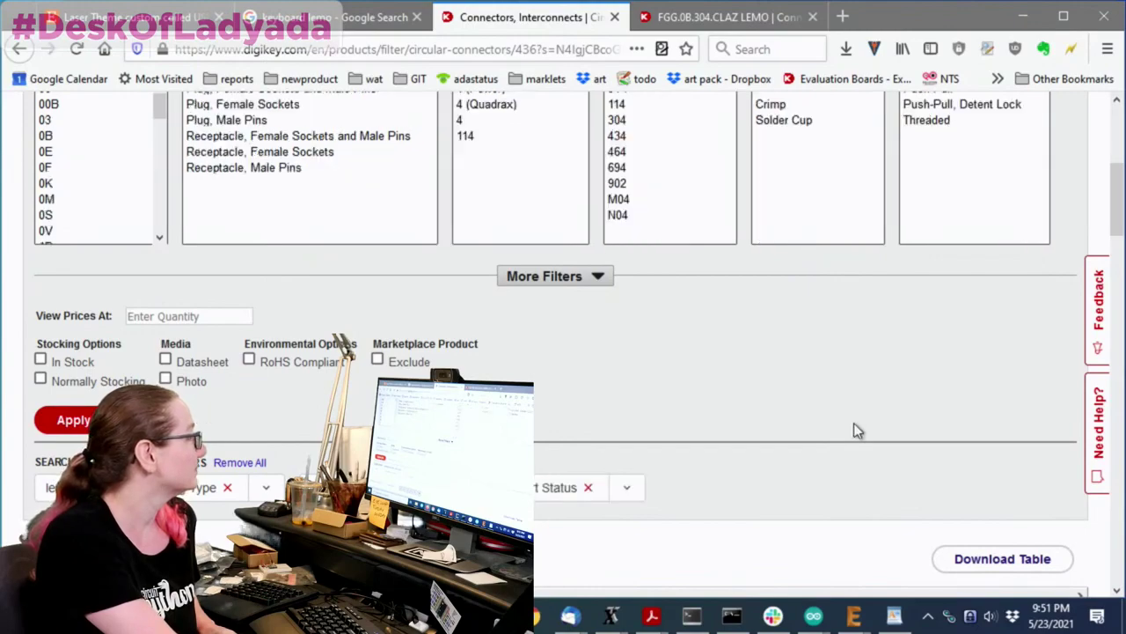
pyautogui.scroll(-5, 852, 424)
pyautogui.scroll(3, 854, 425)
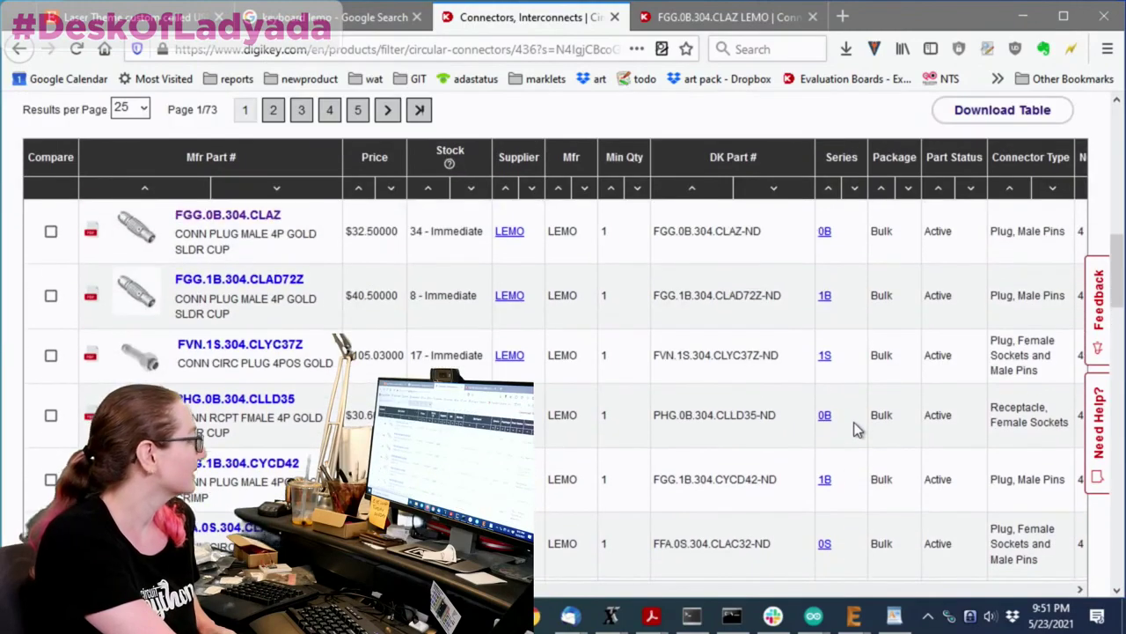
pyautogui.scroll(6, 854, 422)
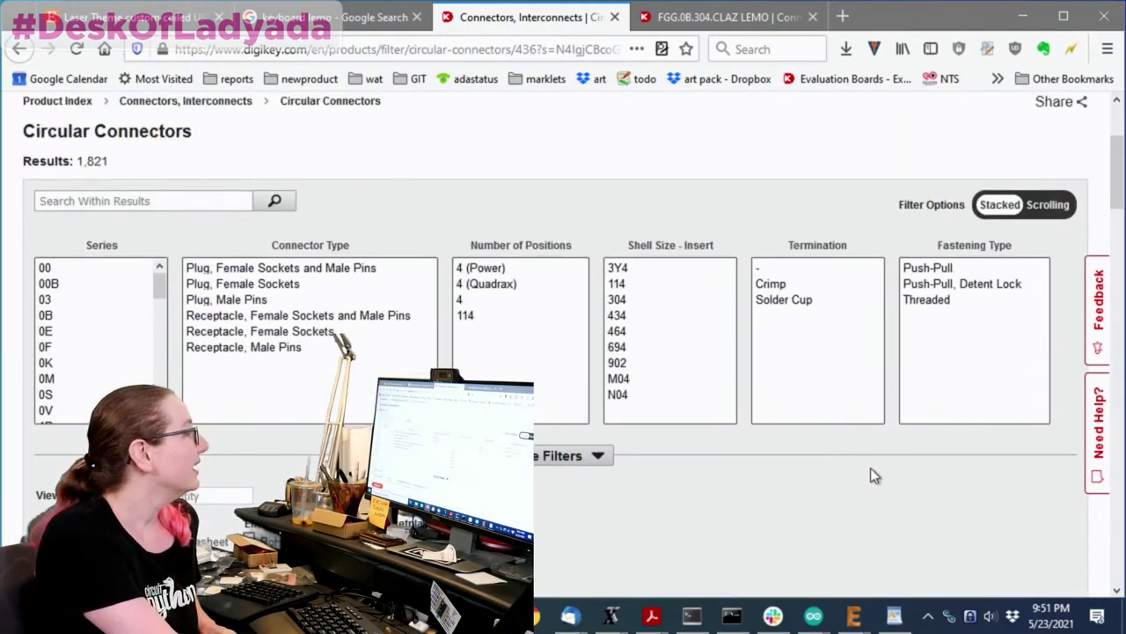
# - Expand the additional filter categories and browse down to the Cable Opening list
pyautogui.click(560, 456)
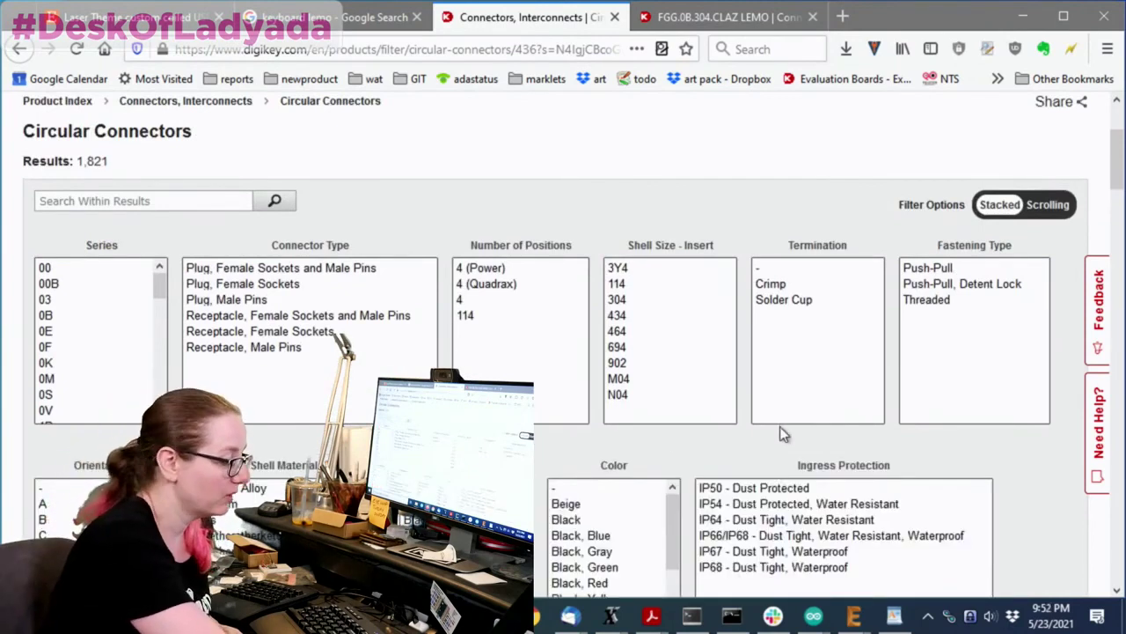
pyautogui.scroll(-5, 949, 343)
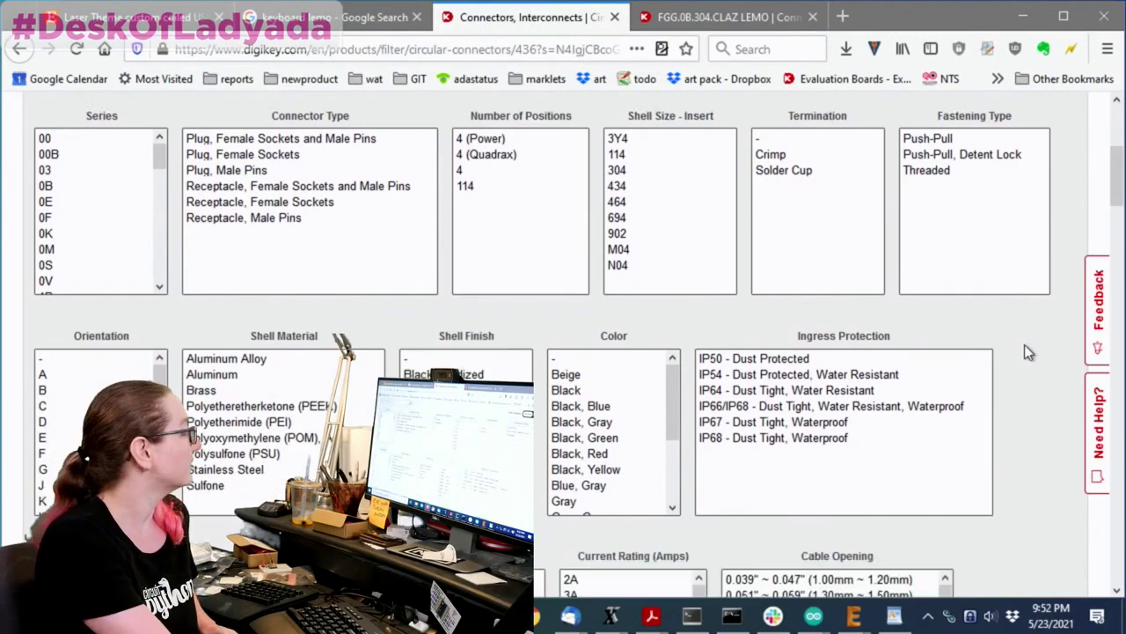
pyautogui.scroll(2, 1025, 352)
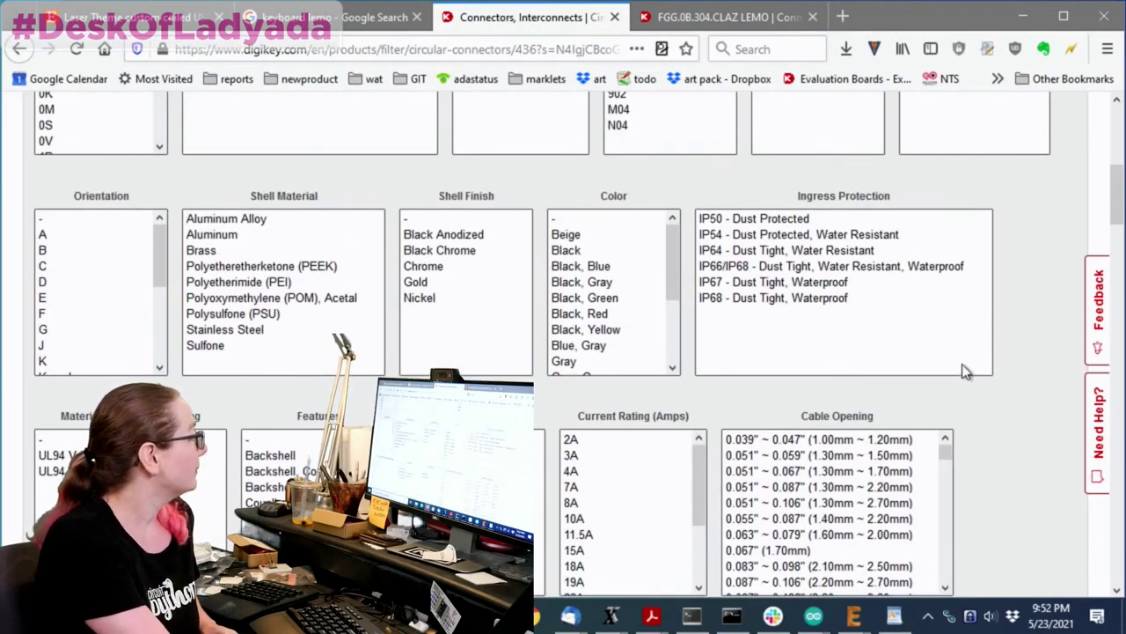
pyautogui.scroll(-2, 977, 370)
pyautogui.scroll(-10, 992, 358)
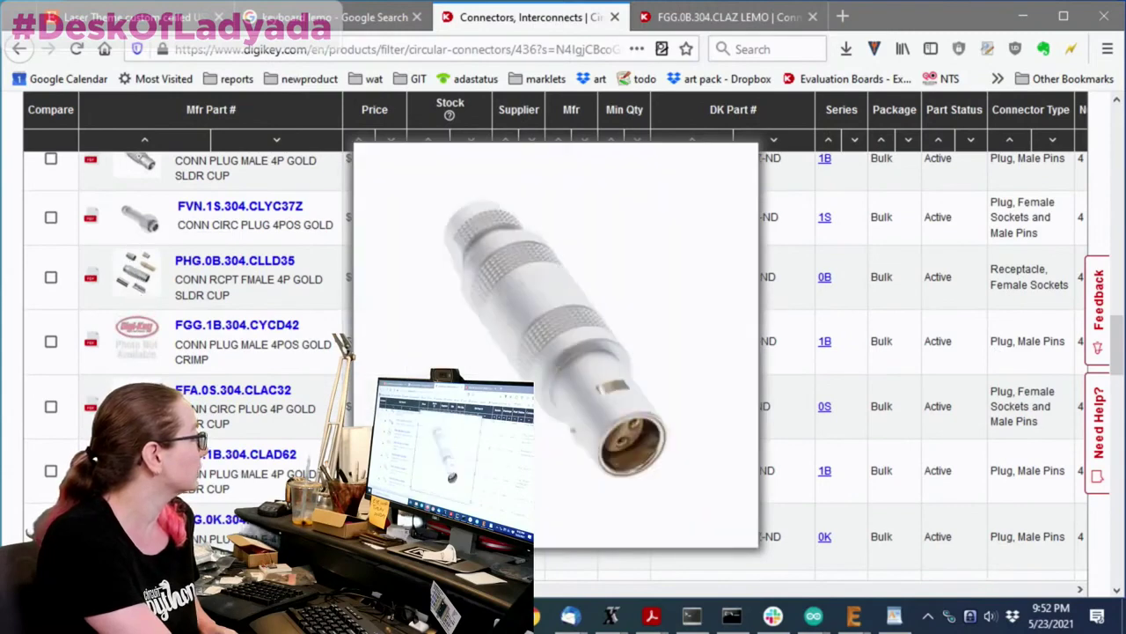
pyautogui.moveTo(136, 406)
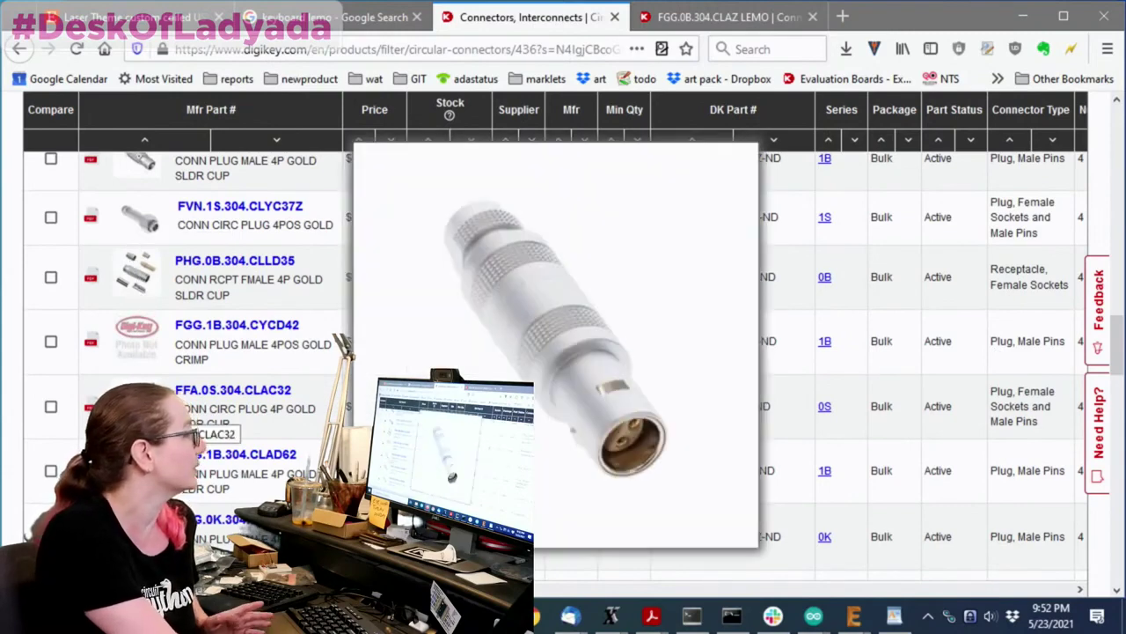
pyautogui.scroll(3, 846, 417)
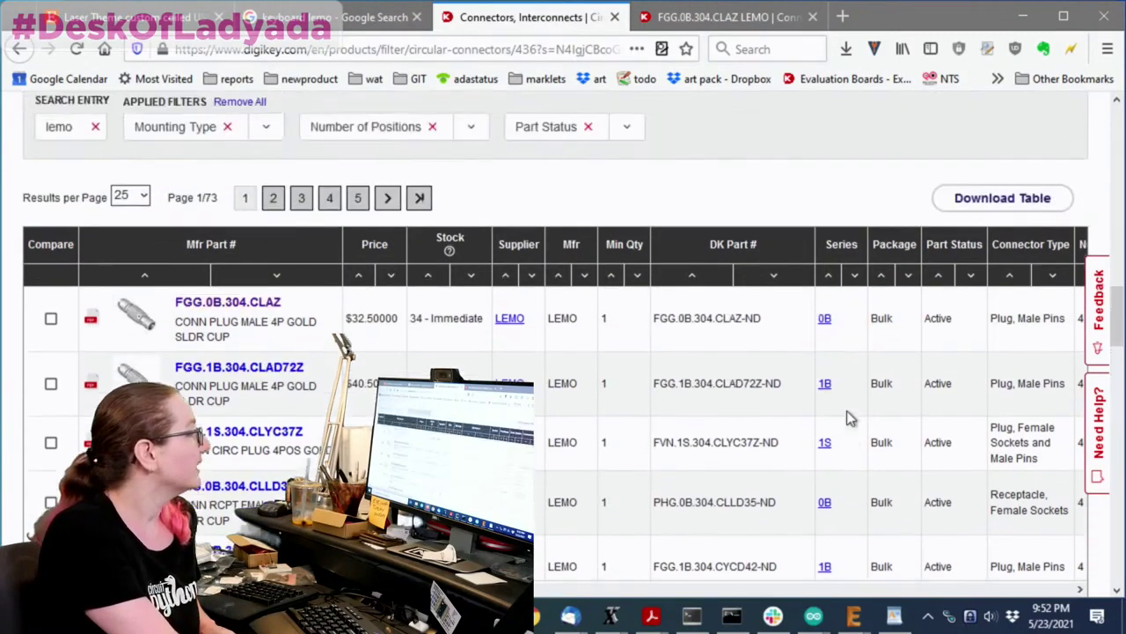
pyautogui.scroll(5, 841, 361)
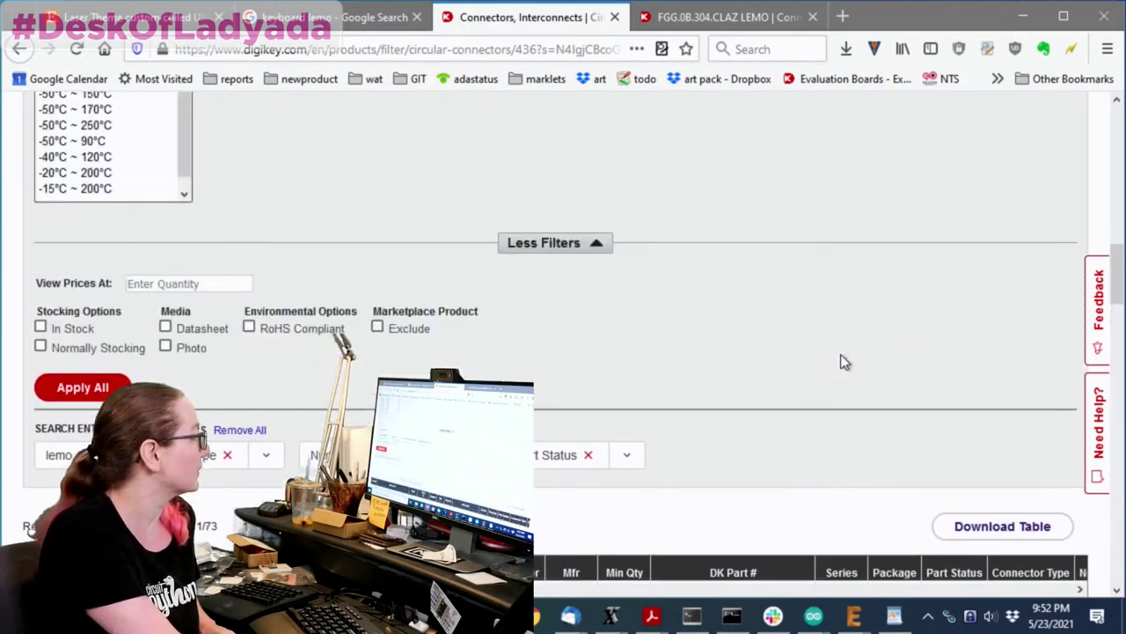
pyautogui.scroll(4, 841, 359)
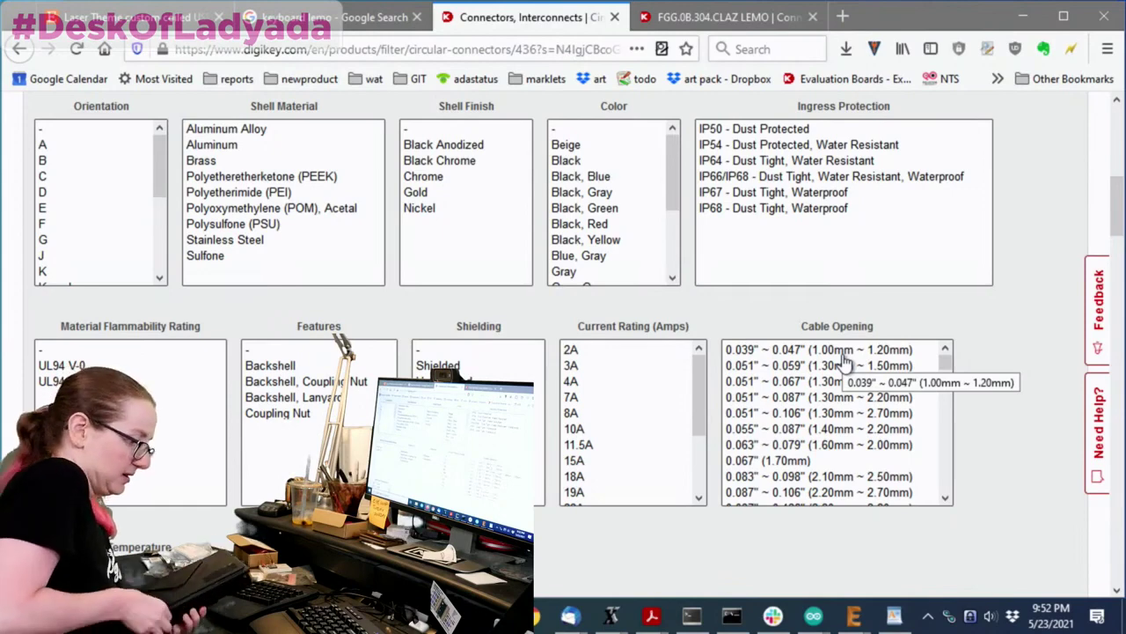
# - Select all text on the filter page and bring up the context menu
pyautogui.hotkey('ctrl', 'a')
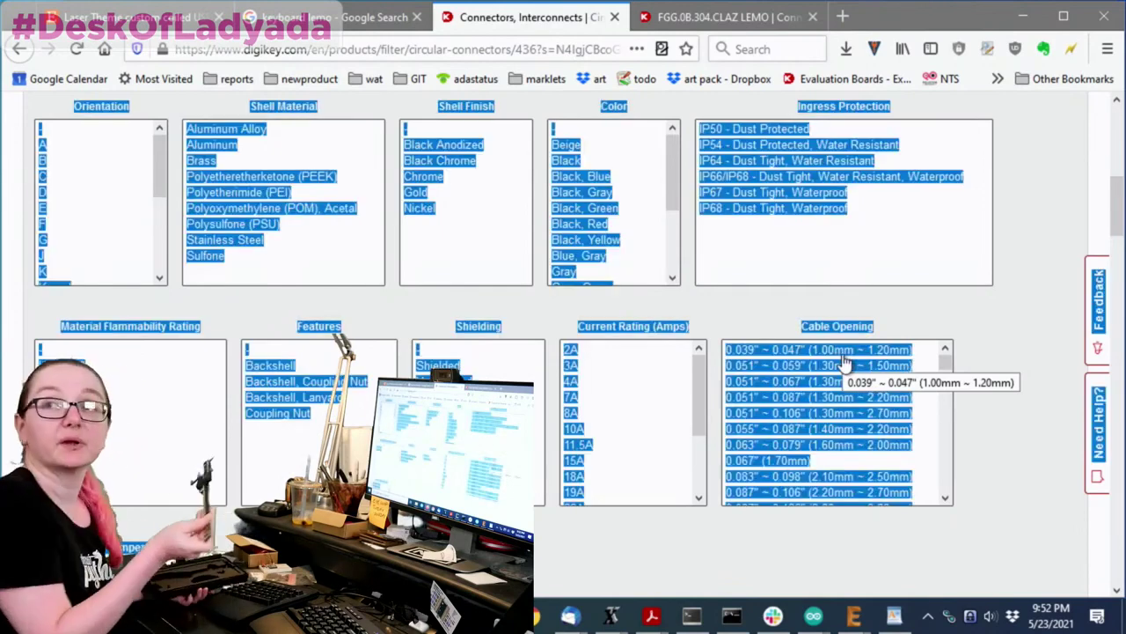
pyautogui.press('Menu')
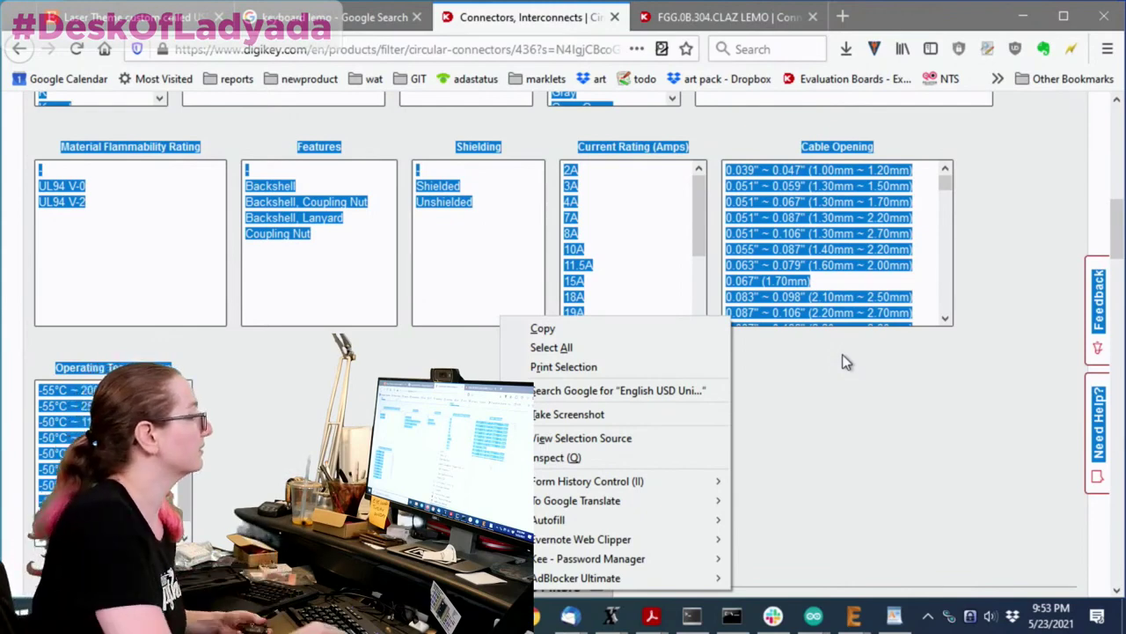
# - Choose the 2.60mm ~ 4.20mm, 2.70mm ~ 3.50mm and 2.70mm ~ 3.90mm Cable Opening ranges
pyautogui.press('Escape')
pyautogui.click(843, 353)
pyautogui.scroll(-2, 843, 247)
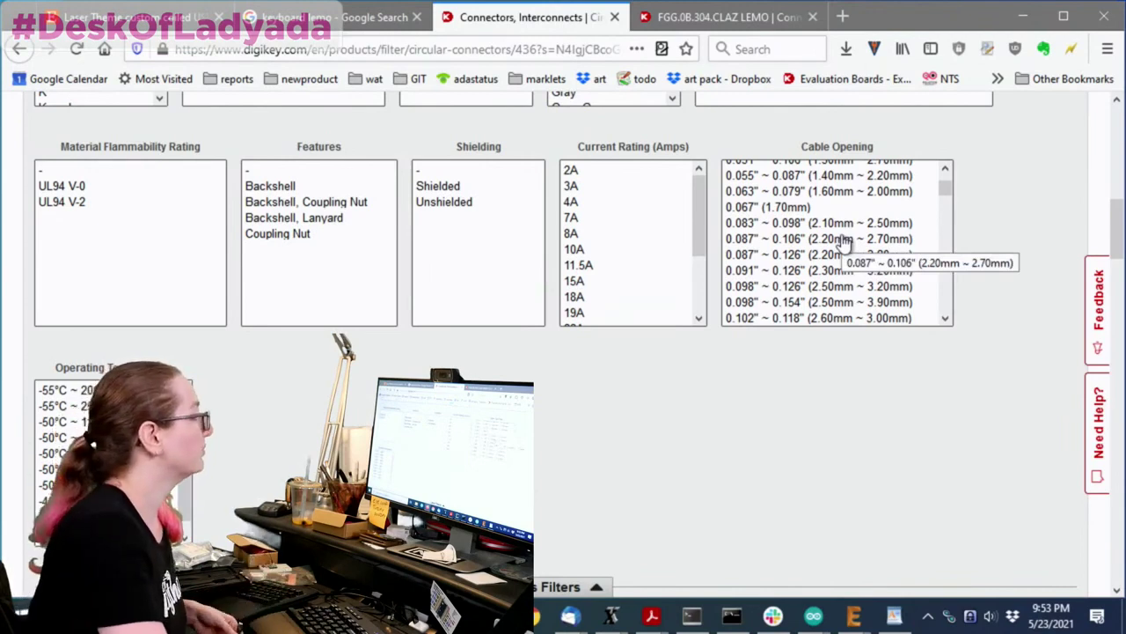
pyautogui.scroll(-2, 864, 236)
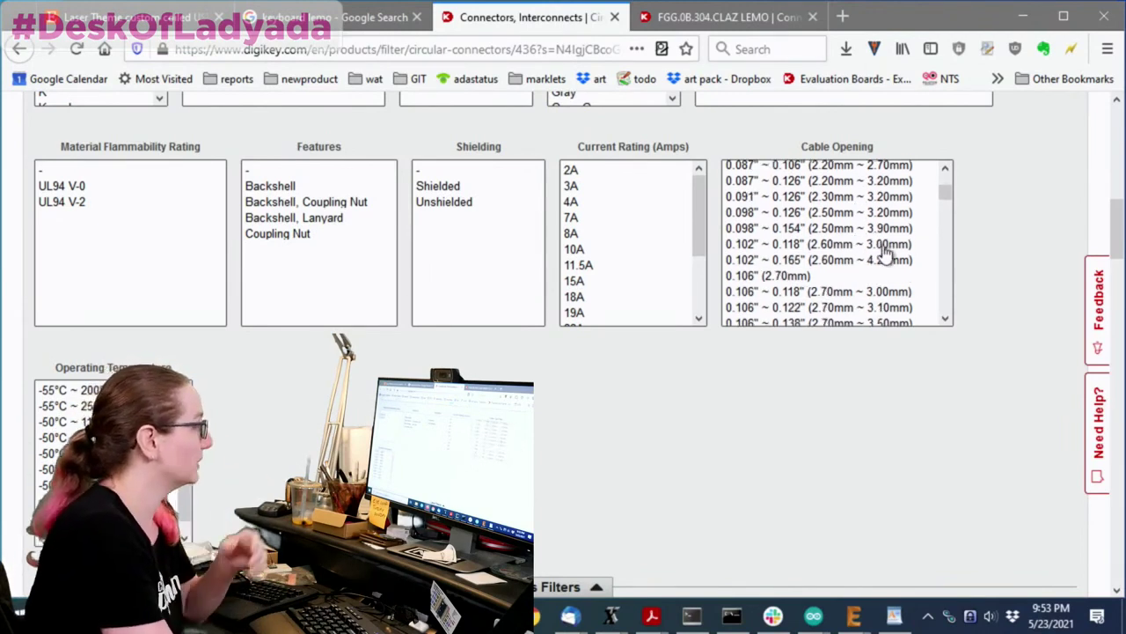
pyautogui.click(812, 260)
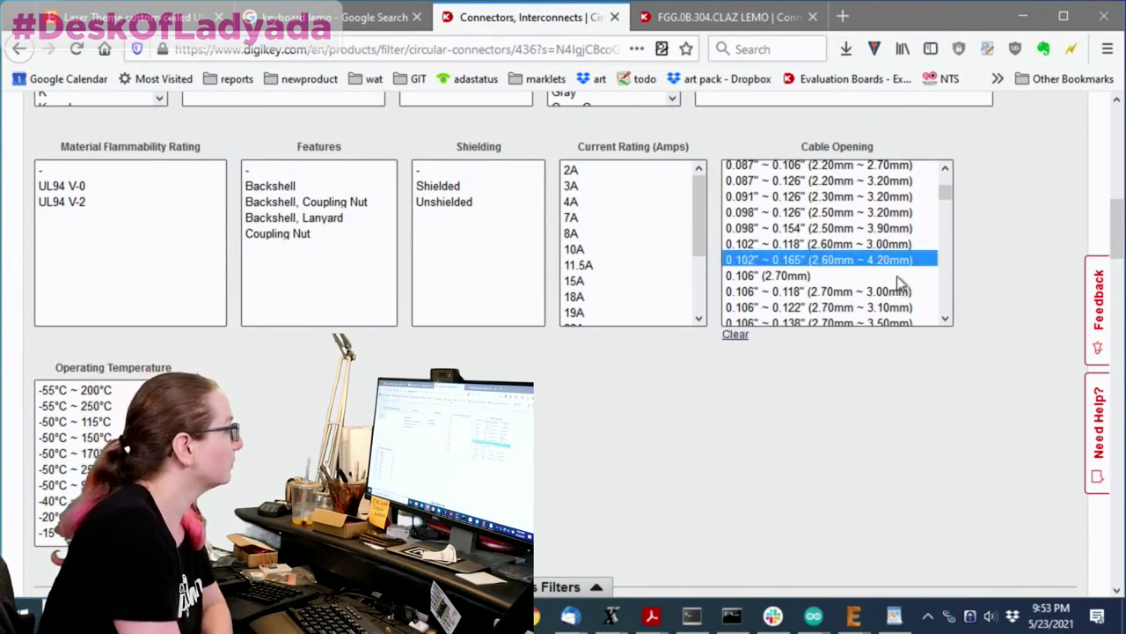
pyautogui.scroll(-2, 903, 285)
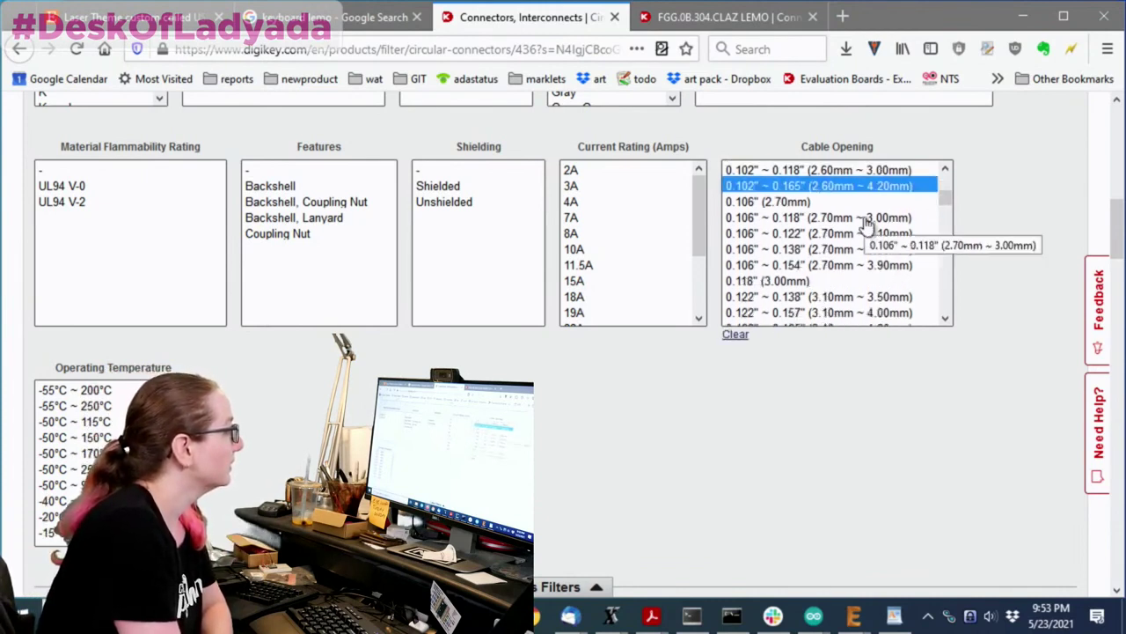
pyautogui.keyDown('ctrl'); pyautogui.click(820, 252); pyautogui.keyUp('ctrl')
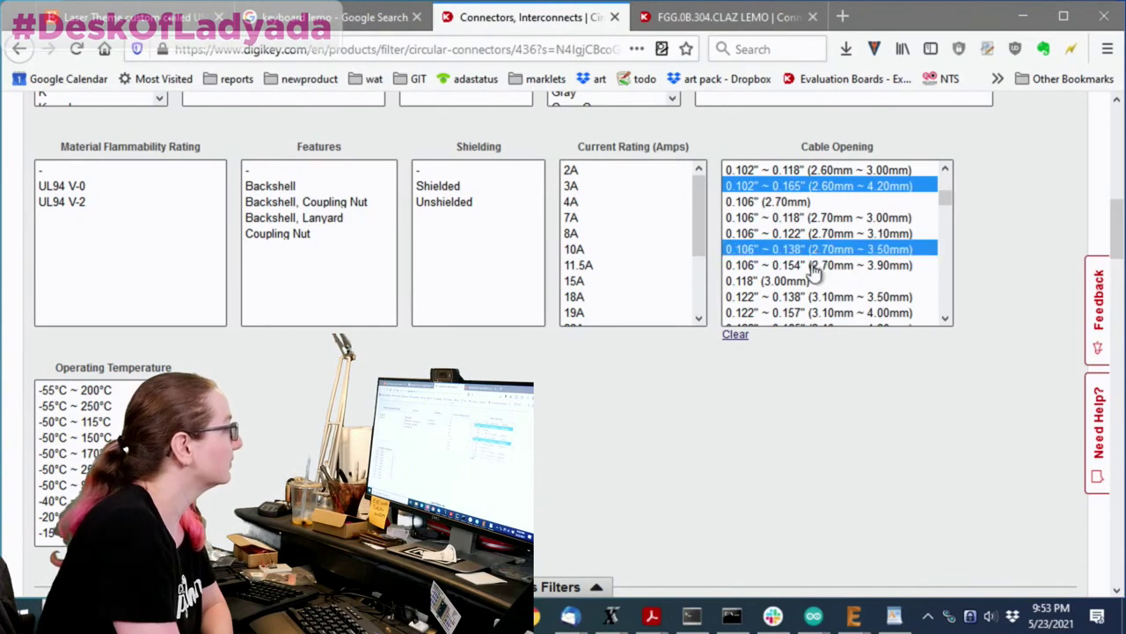
pyautogui.keyDown('ctrl'); pyautogui.click(814, 266); pyautogui.keyUp('ctrl')
# - Add the Cable Opening ranges from 3.10mm through 3.70mm
pyautogui.scroll(-2, 885, 274)
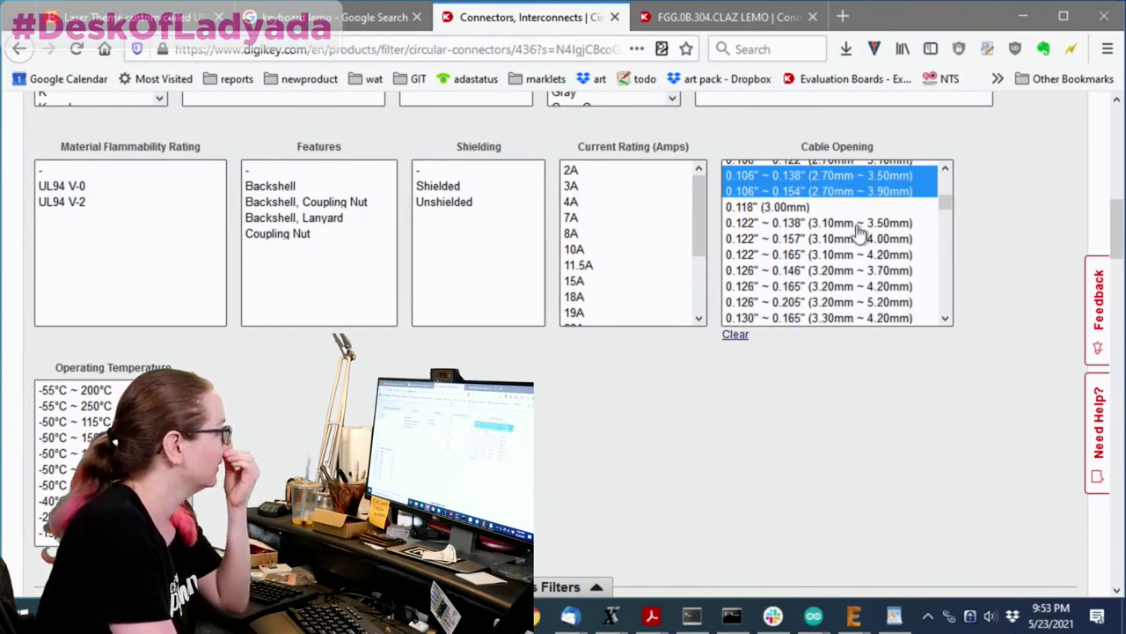
pyautogui.scroll(2, 858, 231)
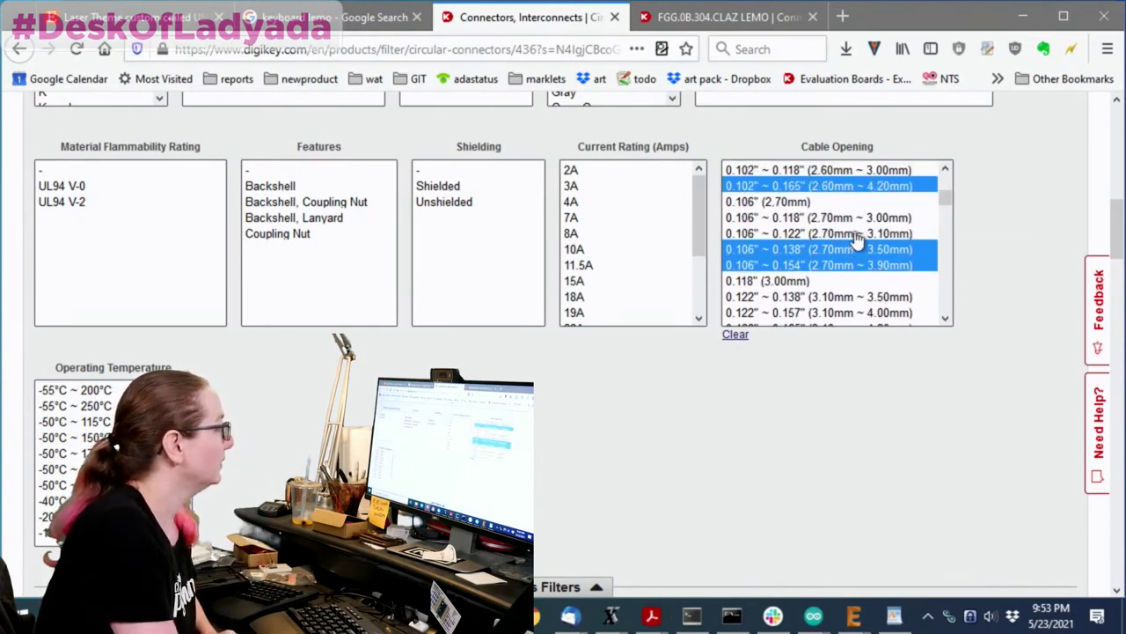
pyautogui.scroll(-2, 856, 239)
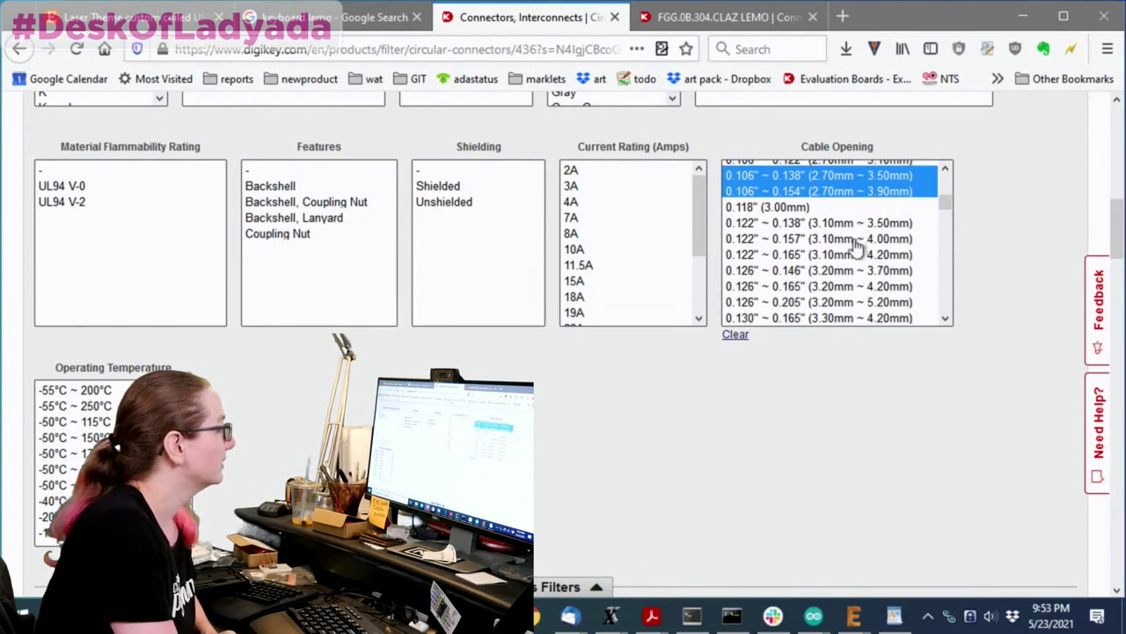
pyautogui.moveTo(856, 245); pyautogui.dragTo(831, 280)
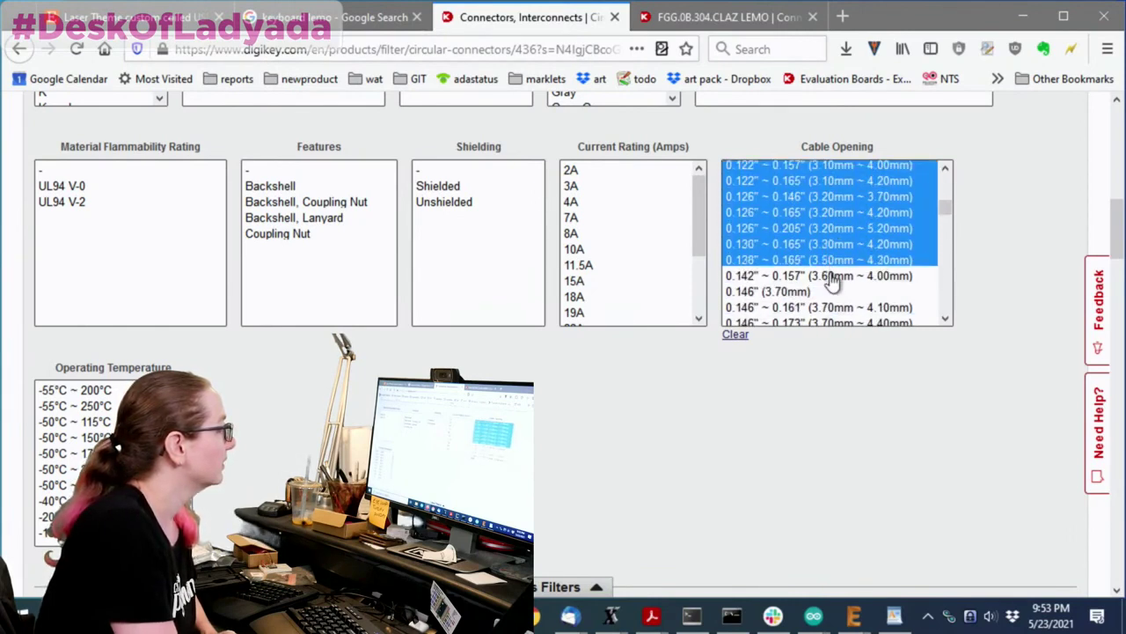
pyautogui.moveTo(968, 221); pyautogui.dragTo(986, 254)
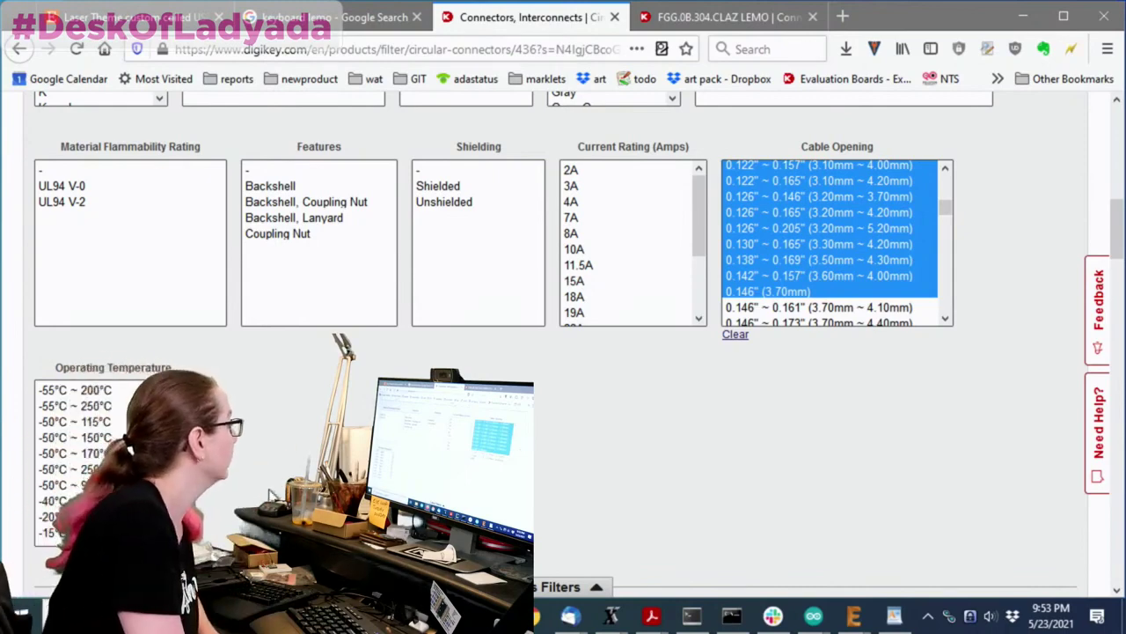
pyautogui.scroll(-3, 563, 352)
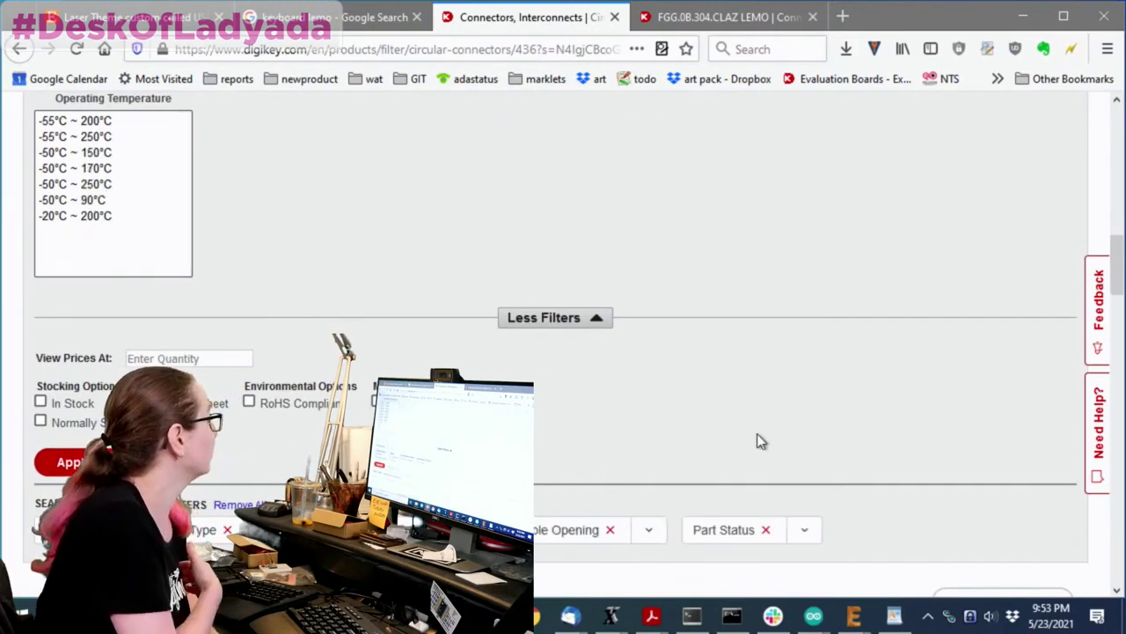
# - Choose Push-Pull and Push-Pull, Detent Lock under Fastening Type
pyautogui.scroll(-6, 757, 433)
pyautogui.scroll(7, 692, 342)
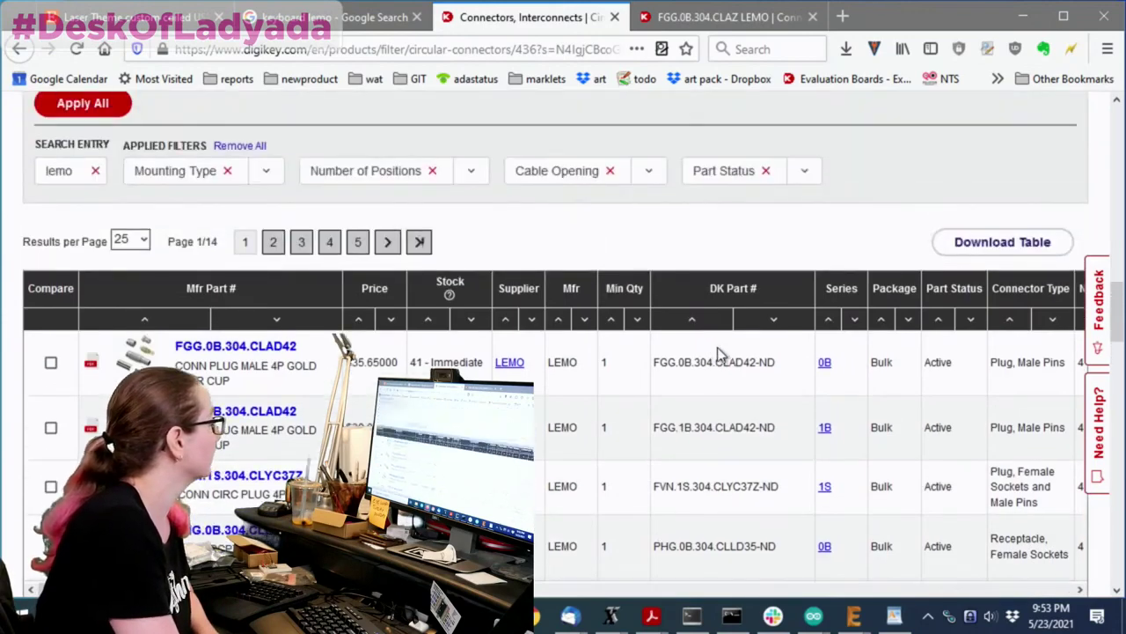
pyautogui.scroll(5, 721, 357)
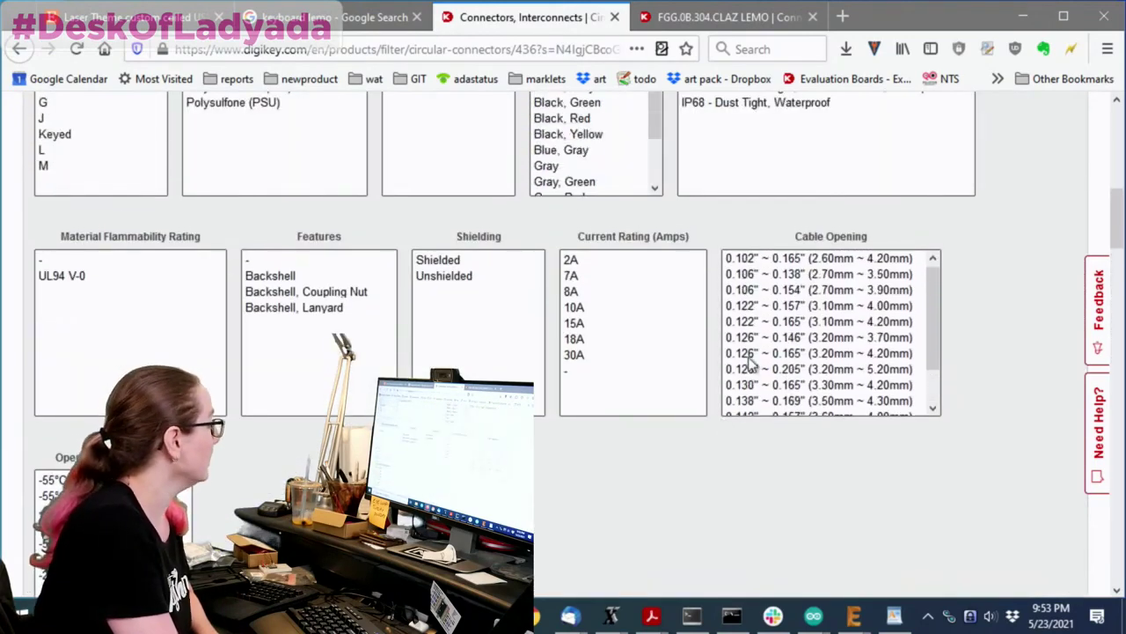
pyautogui.scroll(3, 1039, 330)
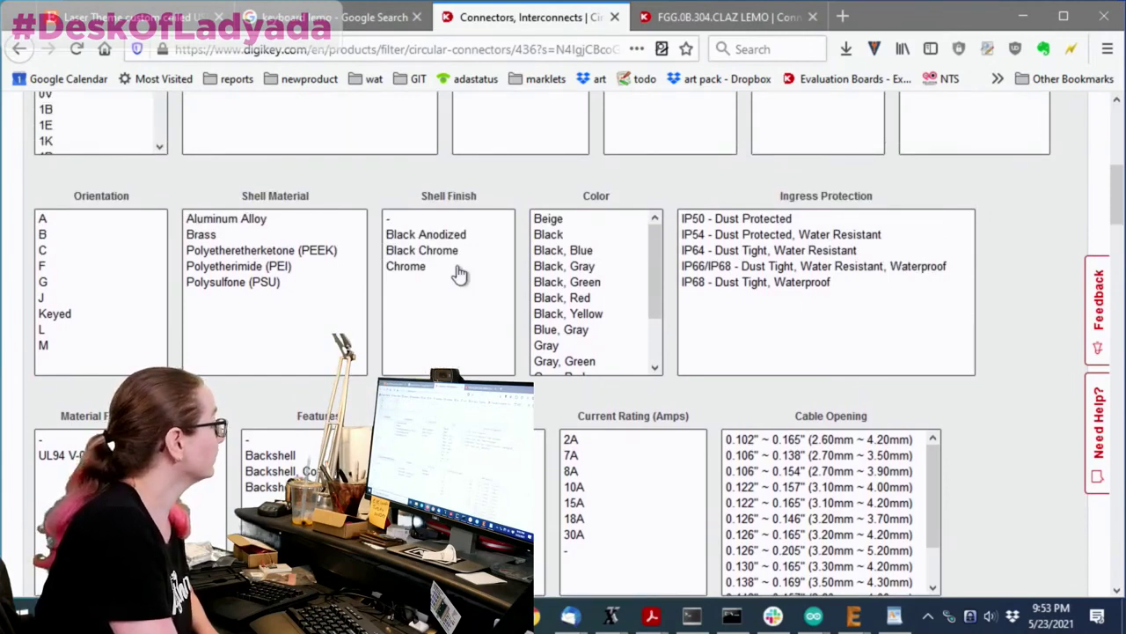
pyautogui.scroll(4, 487, 276)
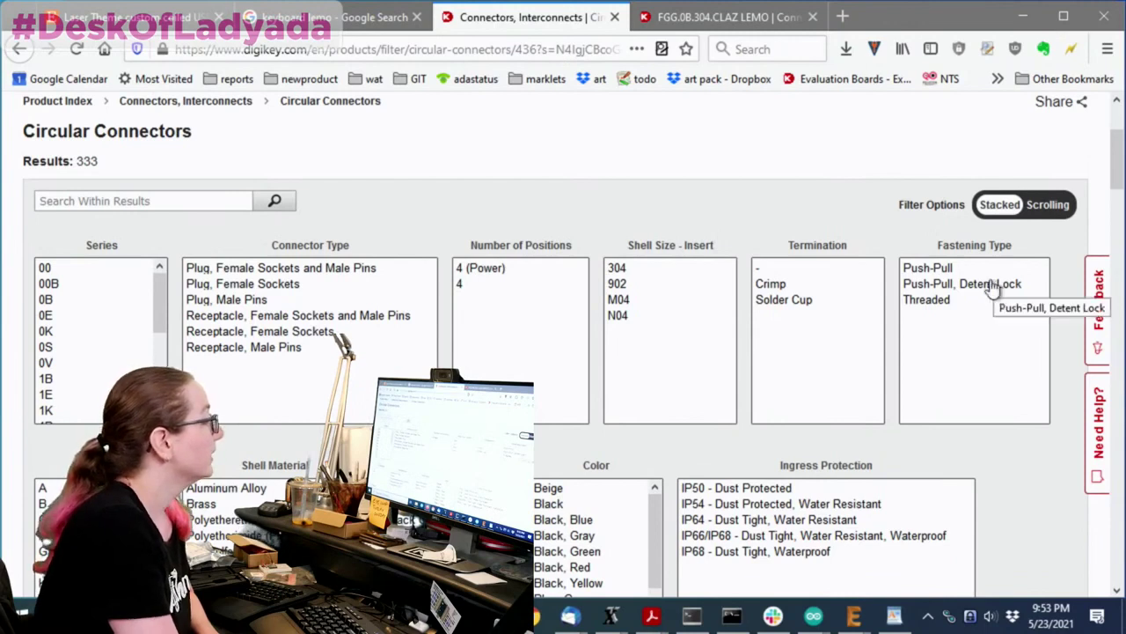
pyautogui.scroll(-1, 960, 273)
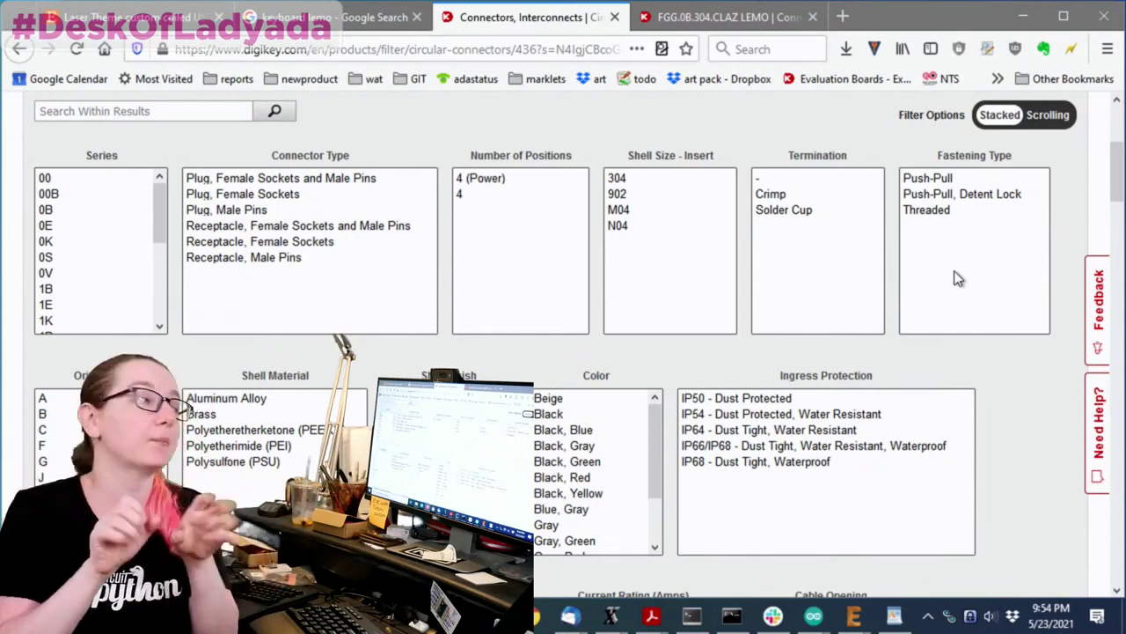
pyautogui.click(956, 181)
pyautogui.keyDown('ctrl'); pyautogui.click(971, 195); pyautogui.keyUp('ctrl')
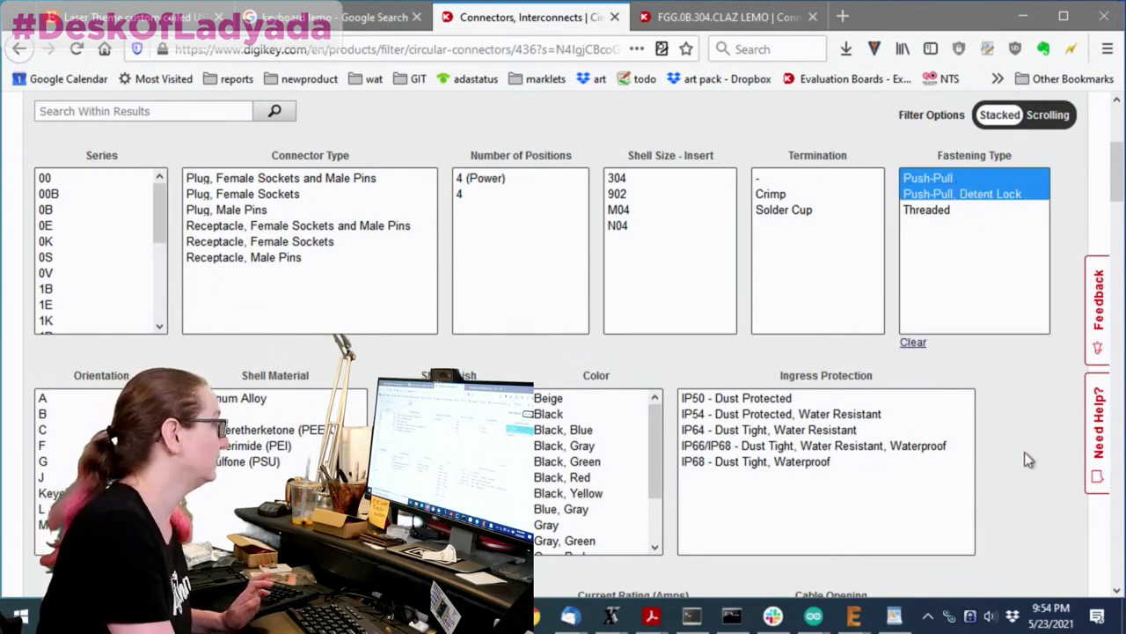
pyautogui.scroll(-7, 1030, 459)
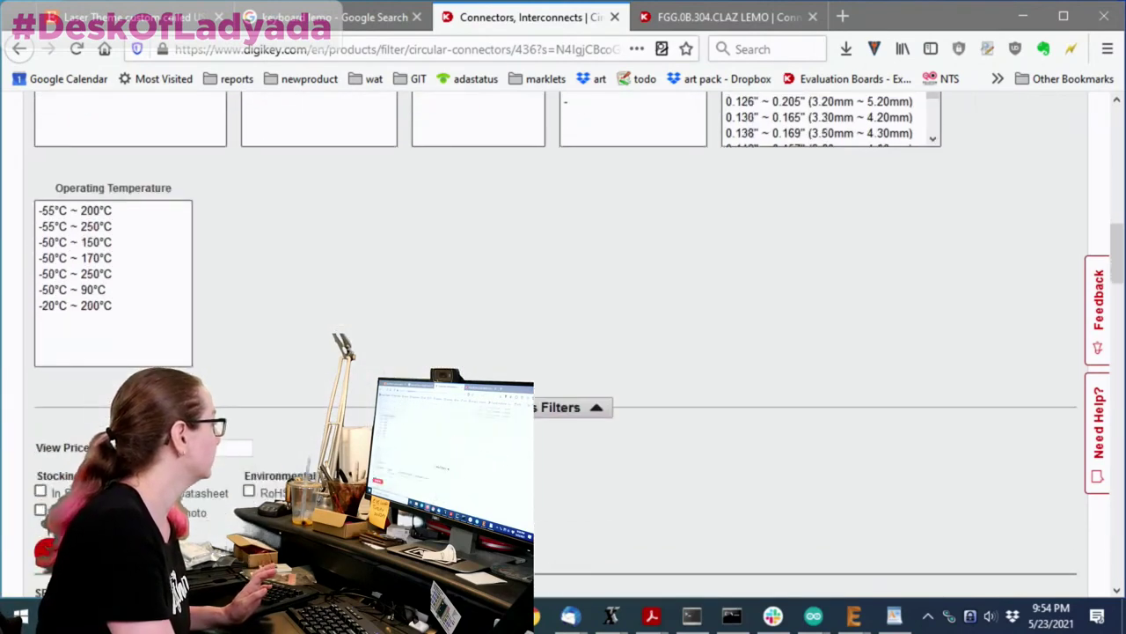
# - Tick In Stock under Stocking Options and apply it to the results
pyautogui.scroll(8, 695, 286)
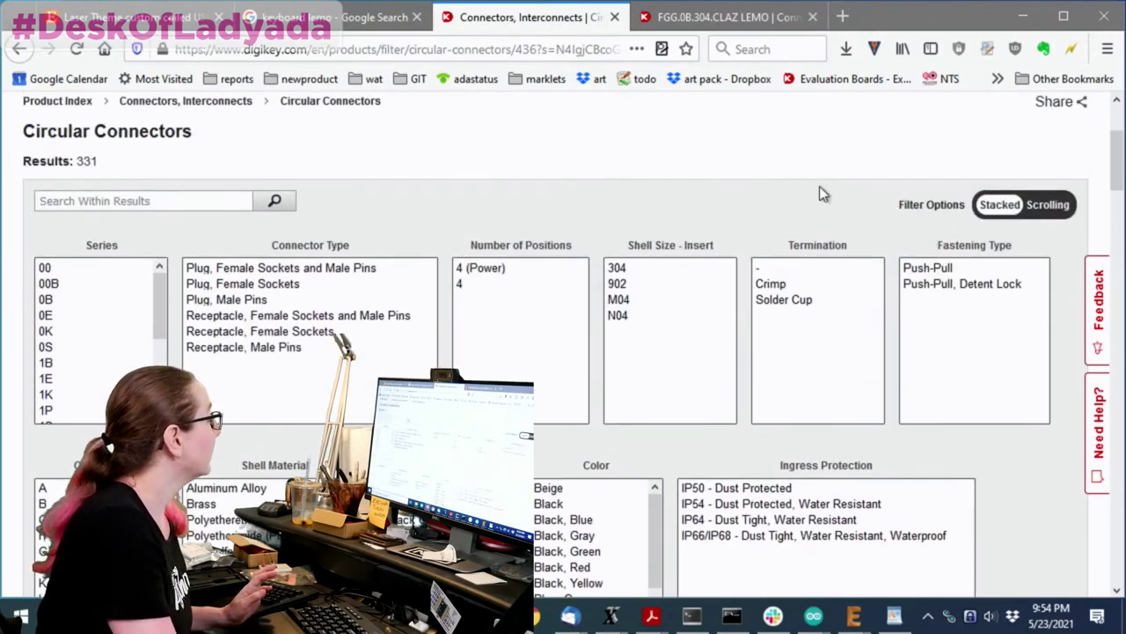
pyautogui.scroll(-6, 1012, 328)
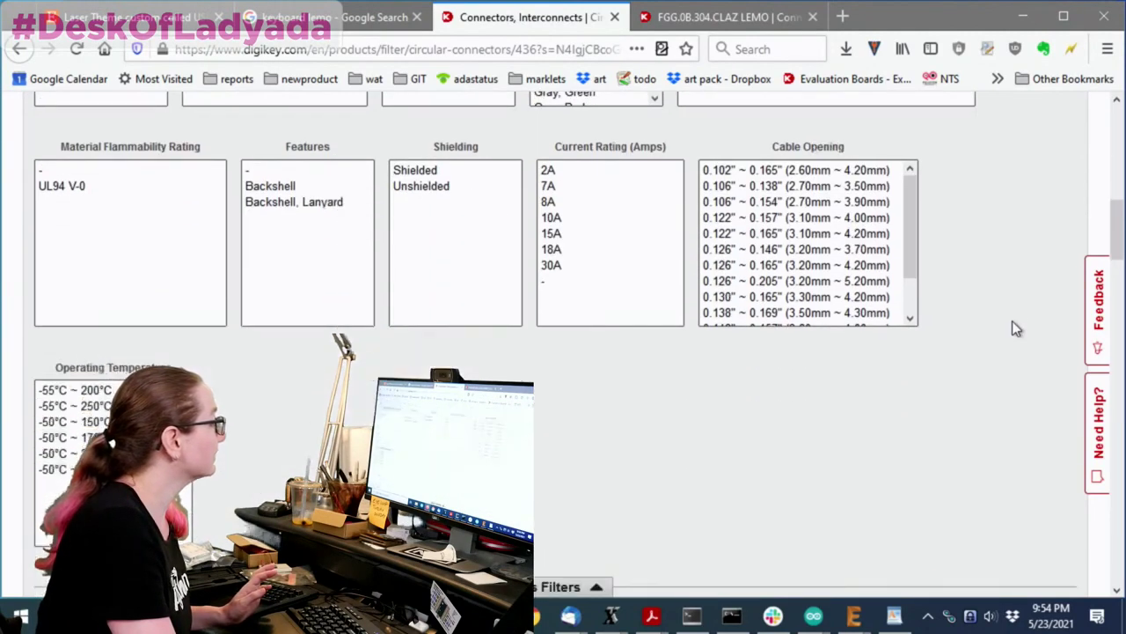
pyautogui.scroll(-4, 1012, 328)
pyautogui.click(41, 311)
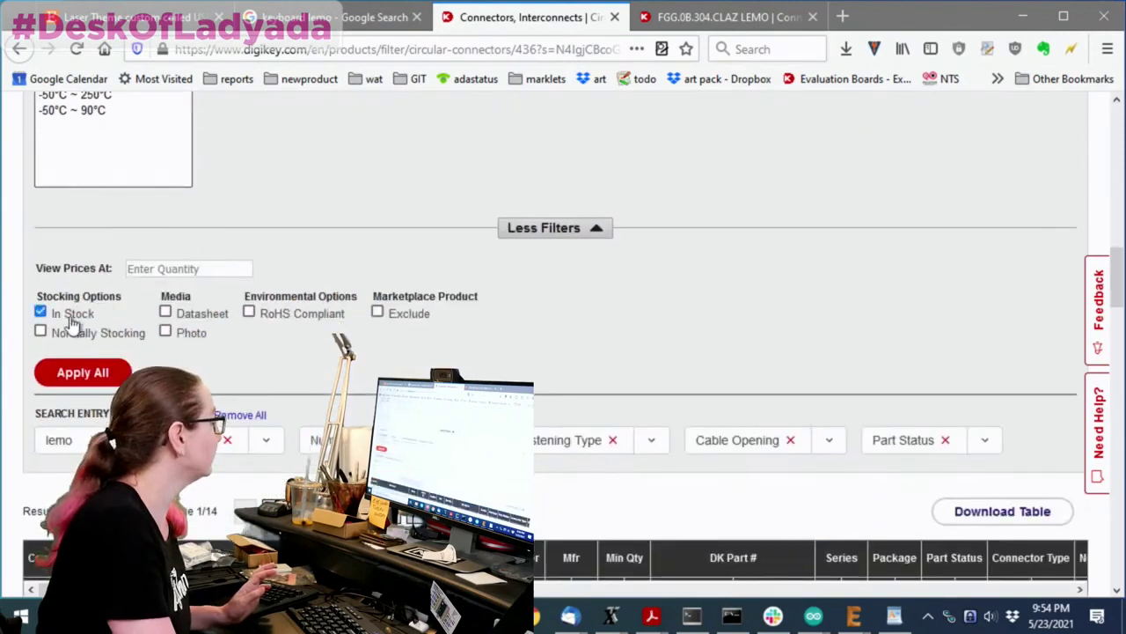
pyautogui.click(83, 372)
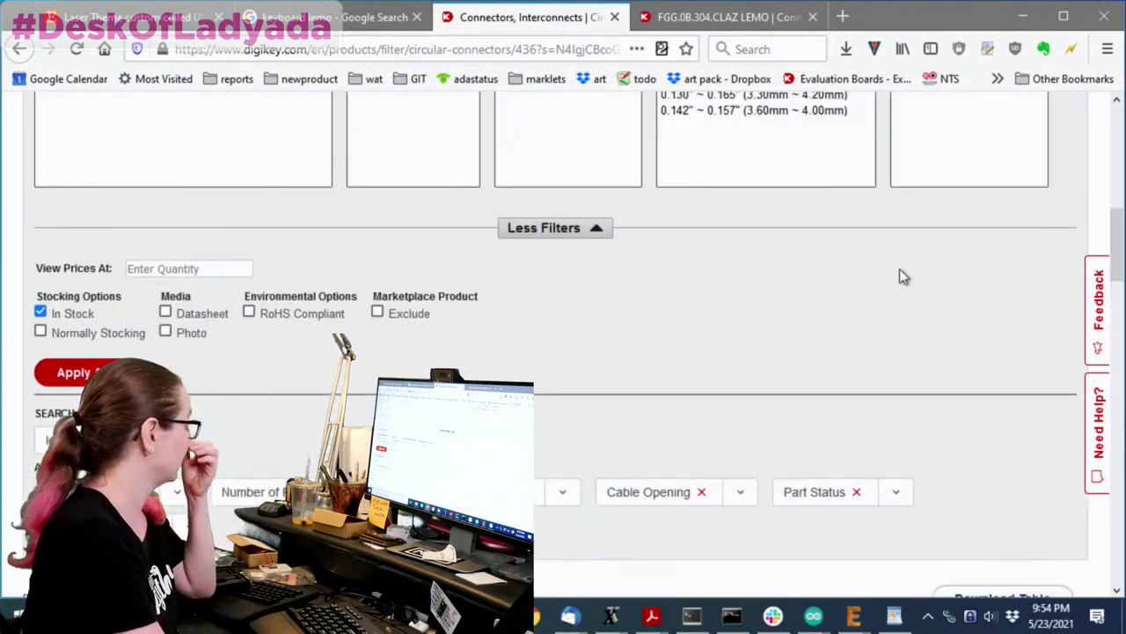
# - Open the FGG.00.304.CLAD35 product page, then return to the filtered results
pyautogui.scroll(-3, 900, 276)
pyautogui.scroll(-2, 899, 257)
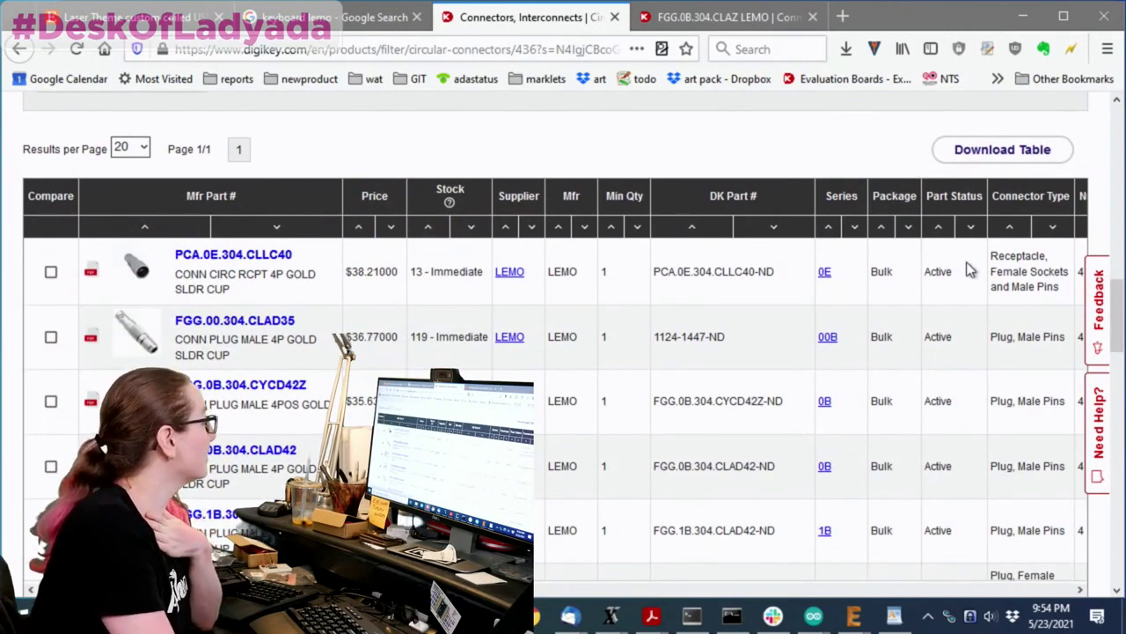
pyautogui.moveTo(132, 350)
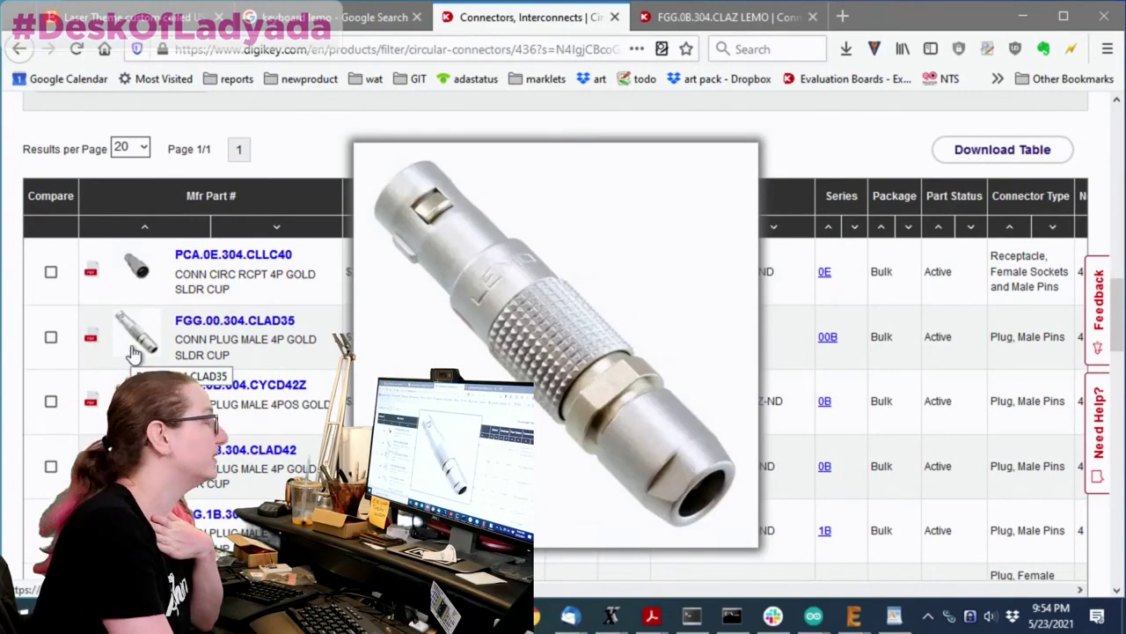
pyautogui.click(136, 346)
pyautogui.scroll(-10, 673, 264)
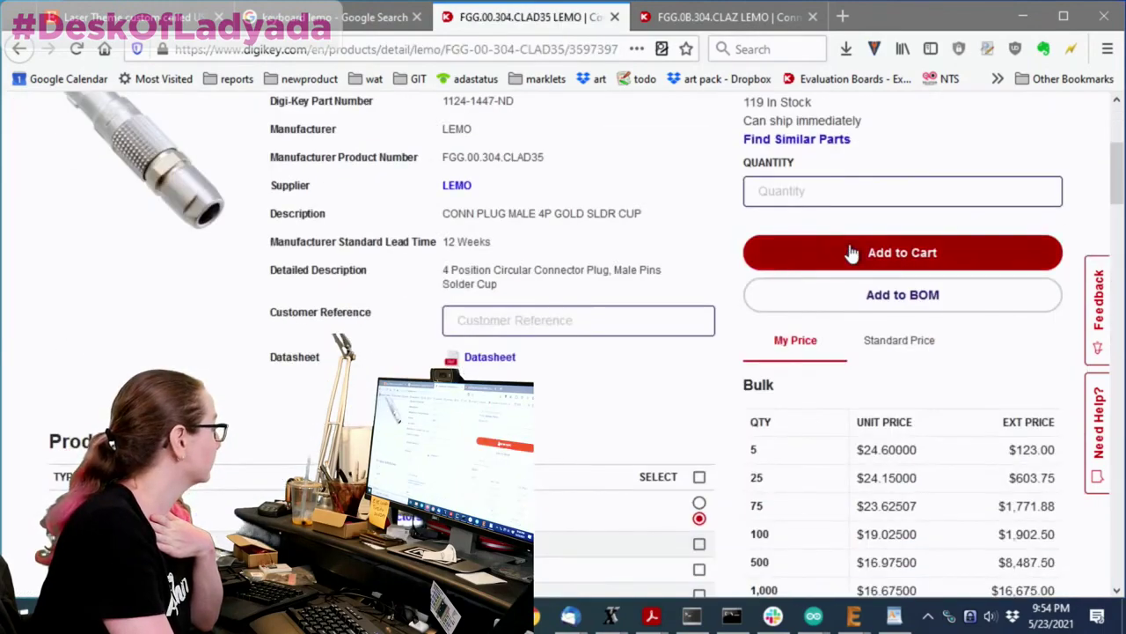
pyautogui.hotkey('alt', 'Left')
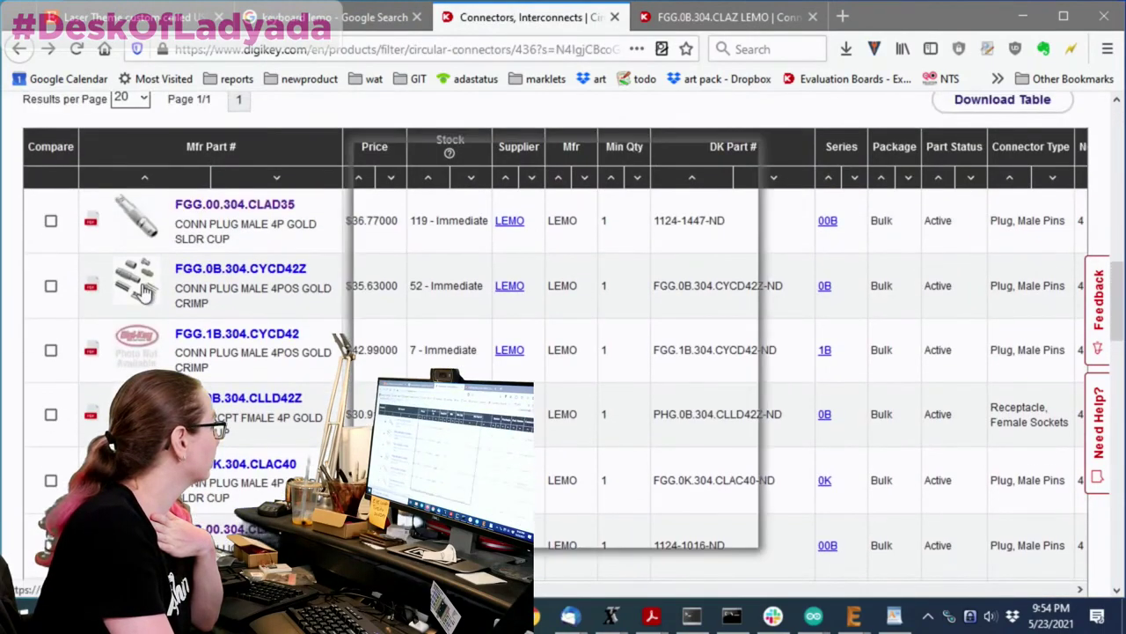
# - Open the FGG.0B.304.CYCD42Z product page, enlarge its photo, then close the enlarged view
pyautogui.click(140, 291)
pyautogui.scroll(-2, 501, 280)
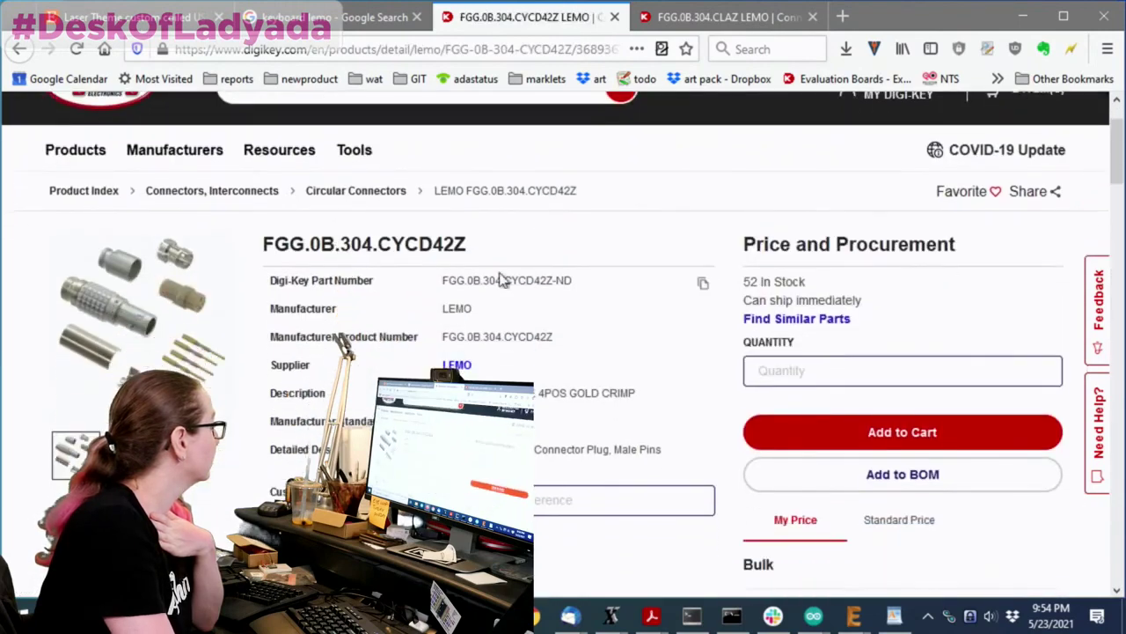
pyautogui.click(131, 313)
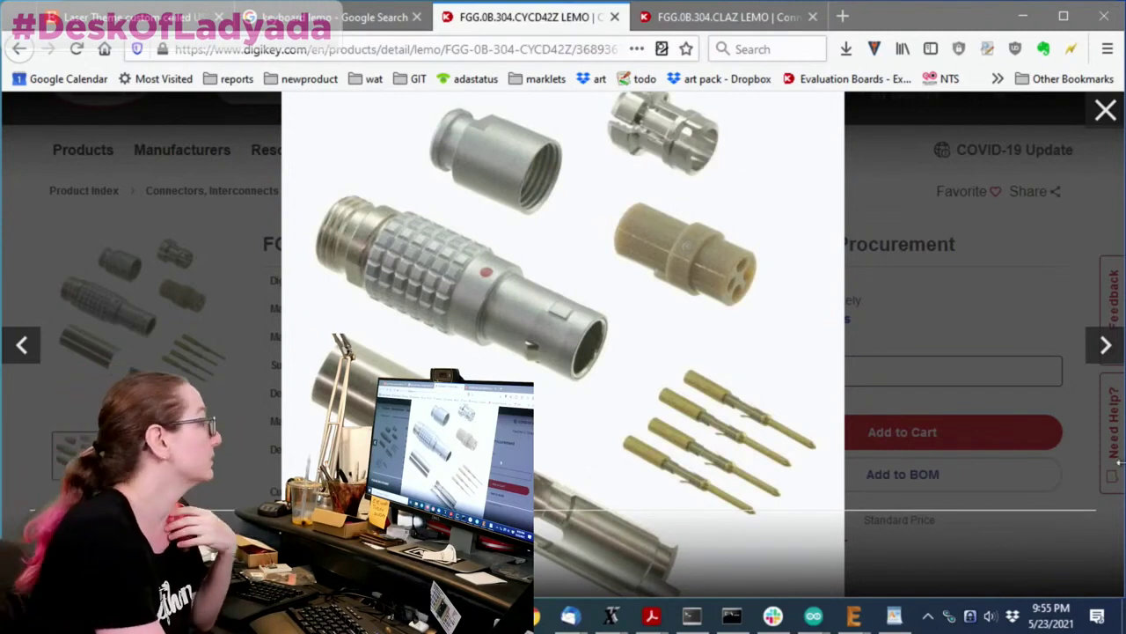
pyautogui.click(932, 255)
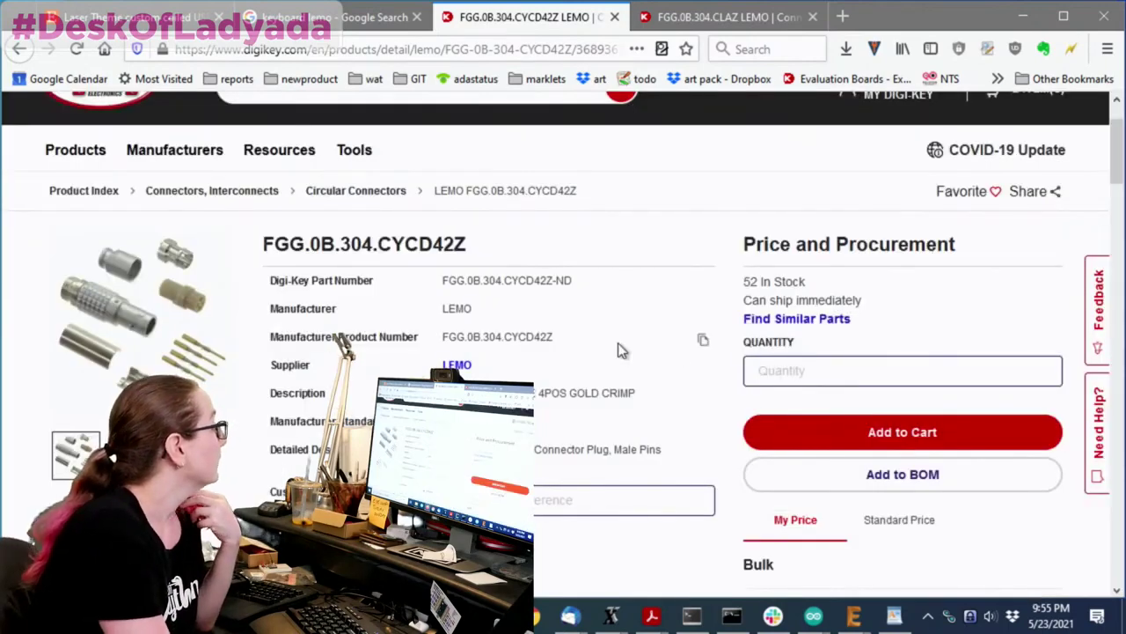
# - Go back to the filtered LEMO connector results and sort them by Series ascending
pyautogui.scroll(-1, 616, 350)
pyautogui.scroll(-5, 610, 349)
pyautogui.hotkey('alt', 'Left')
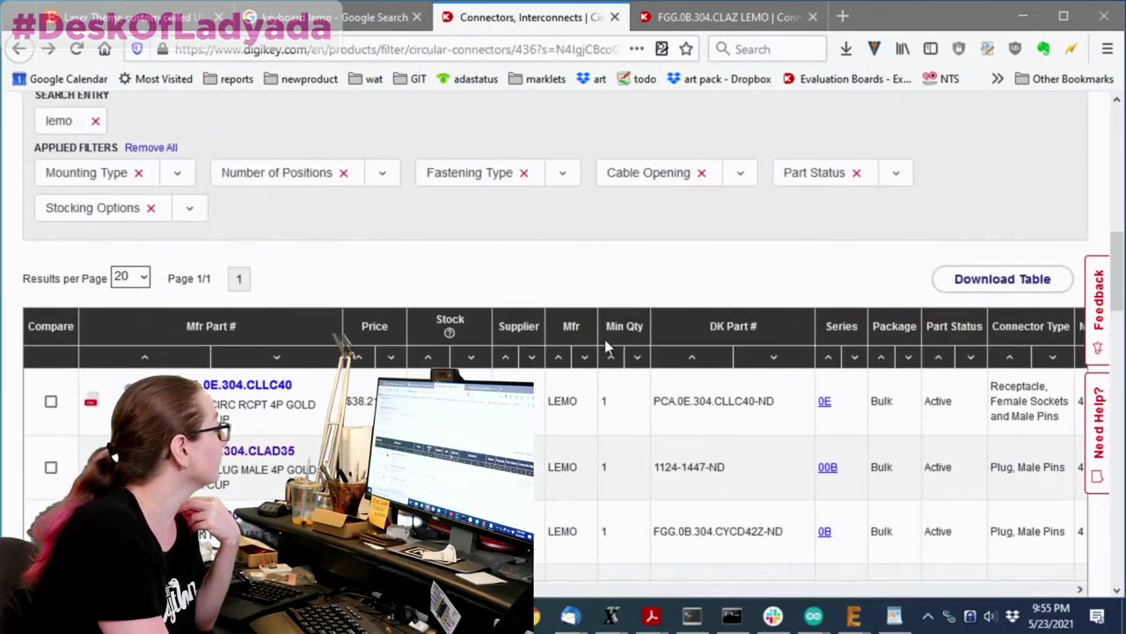
pyautogui.scroll(-3, 744, 352)
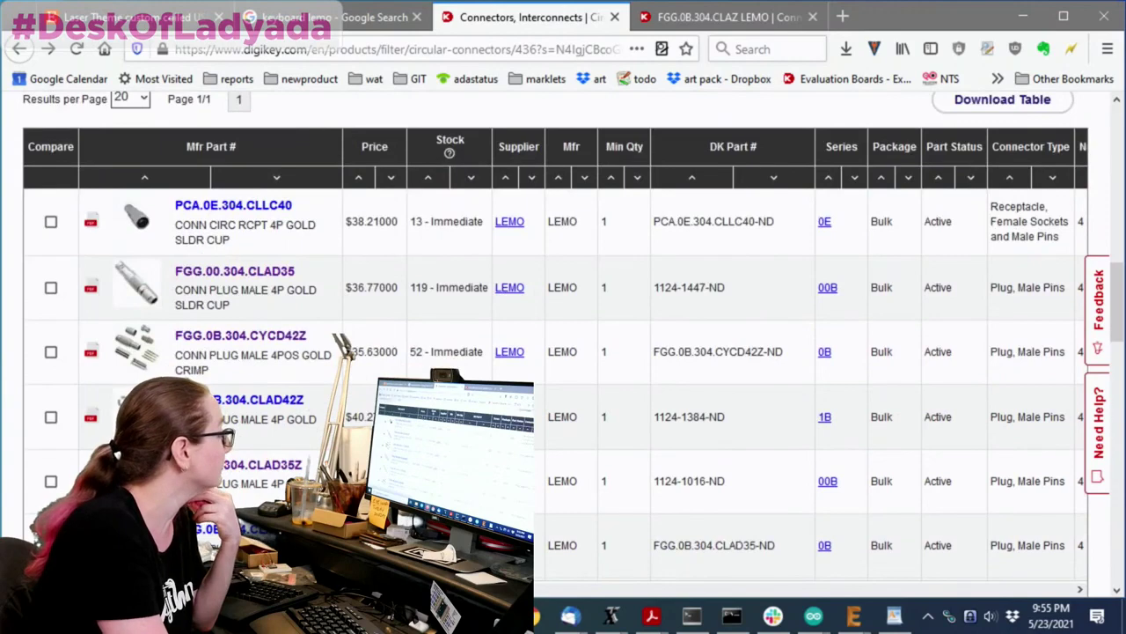
pyautogui.hscroll(3, 554, 352)
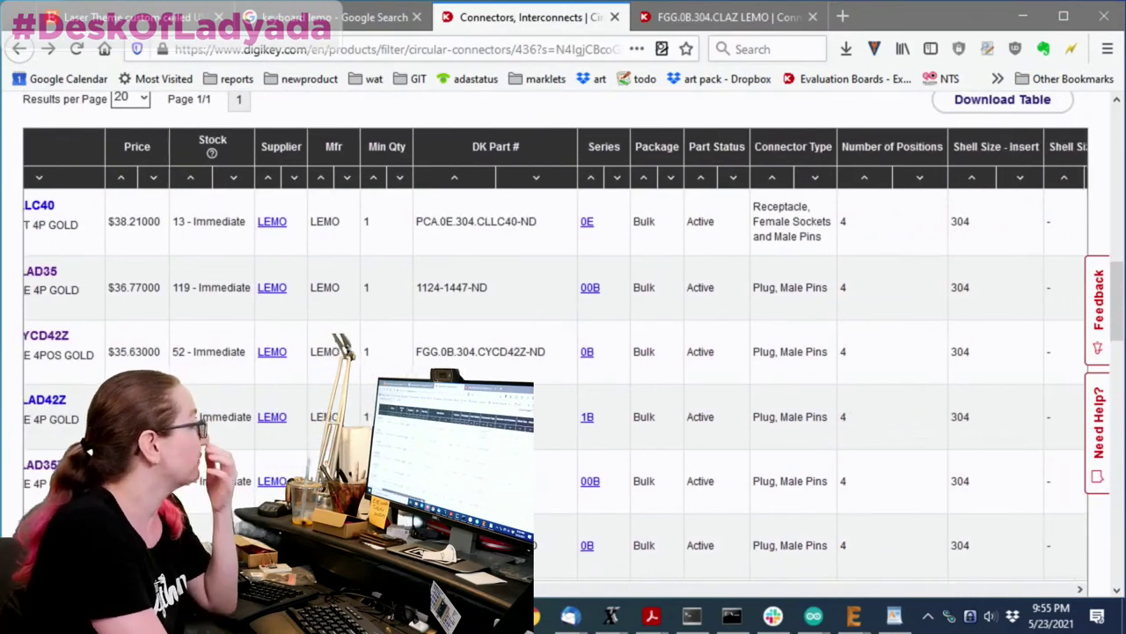
pyautogui.click(591, 178)
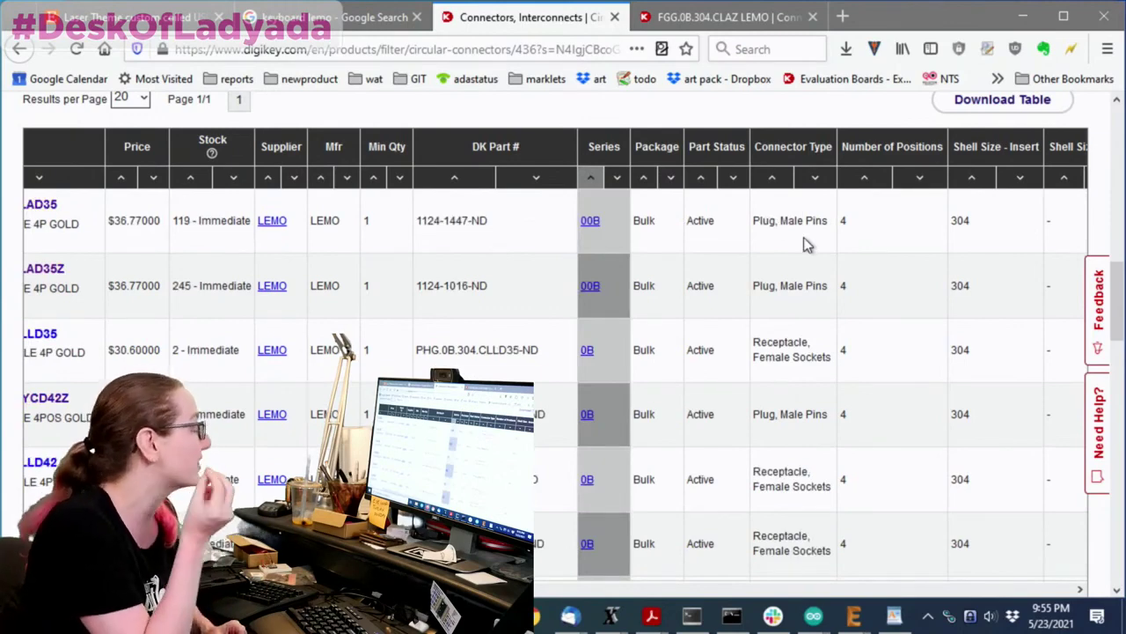
# - Scan the Series-sorted table, then bring up the Etsy purple Laser Theme coiled USB cable listing
pyautogui.scroll(-5, 795, 210)
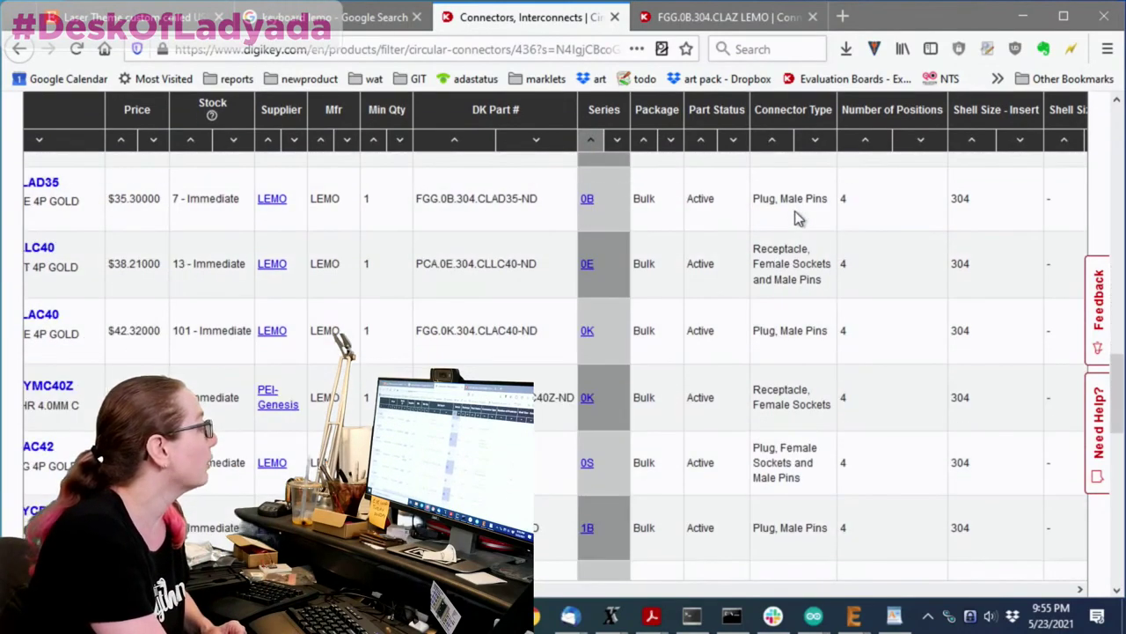
pyautogui.scroll(-4, 794, 211)
pyautogui.scroll(10, 832, 260)
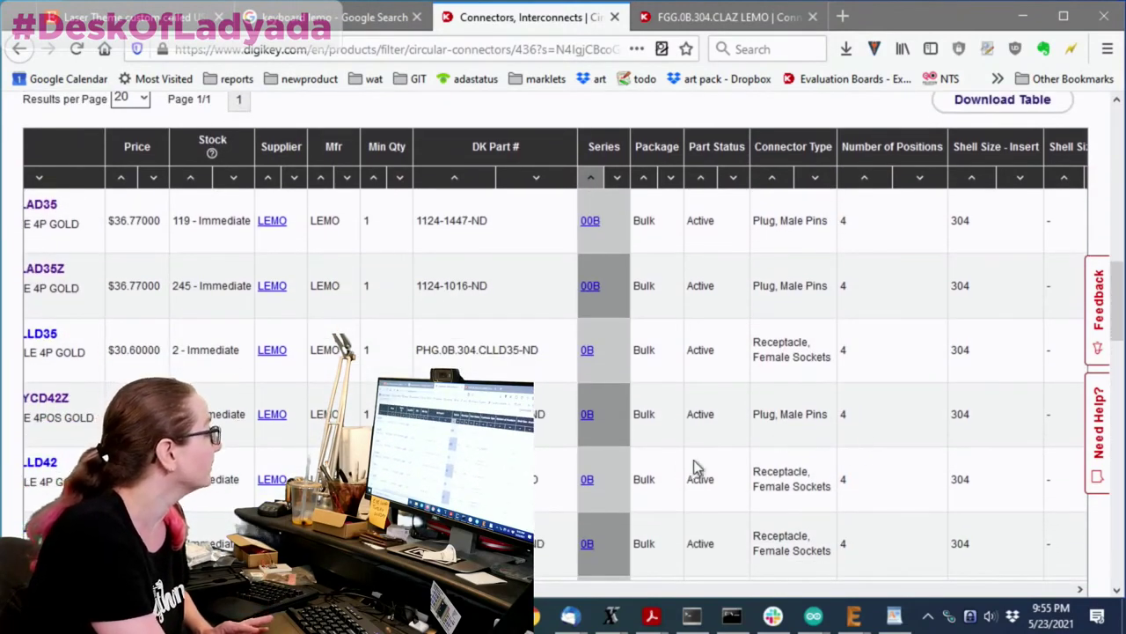
pyautogui.hscroll(-5, 555, 354)
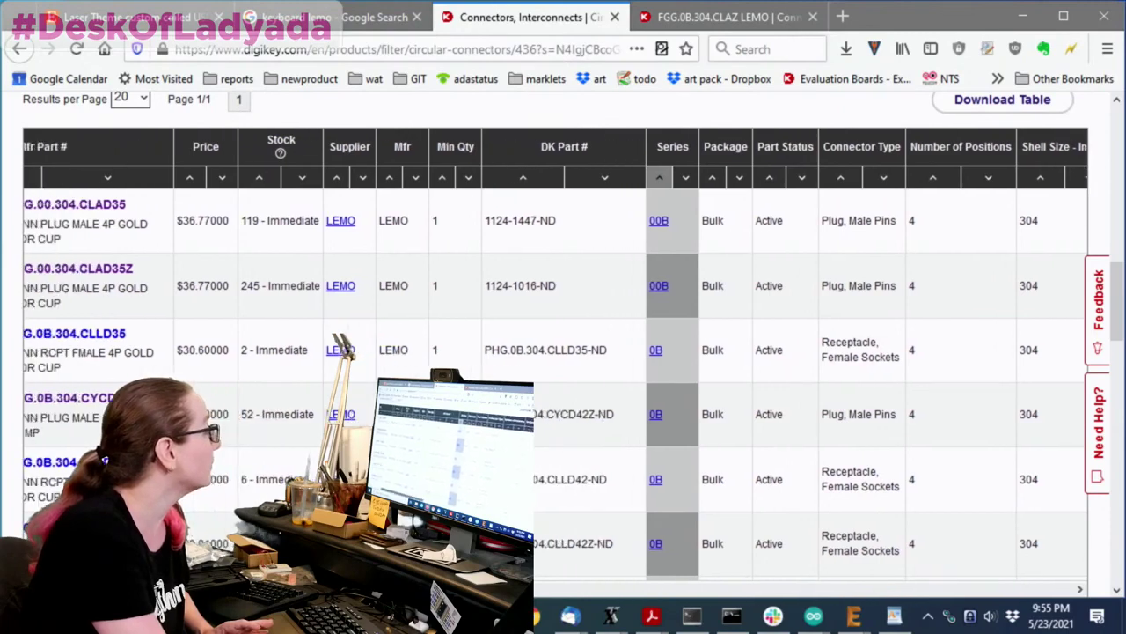
pyautogui.moveTo(138, 291)
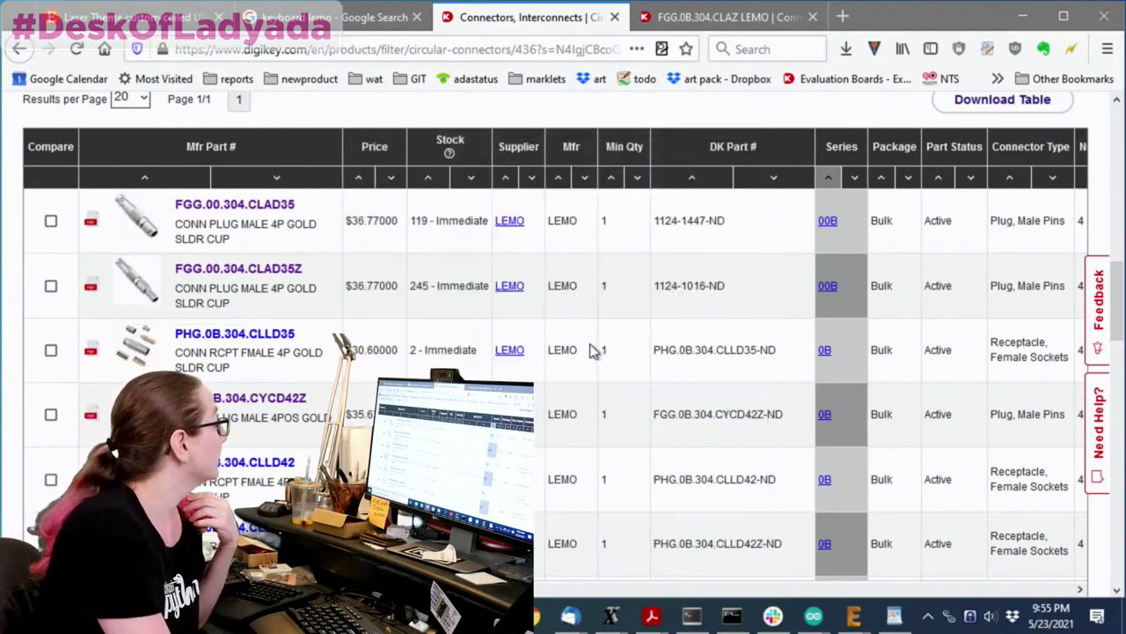
pyautogui.click(183, 26)
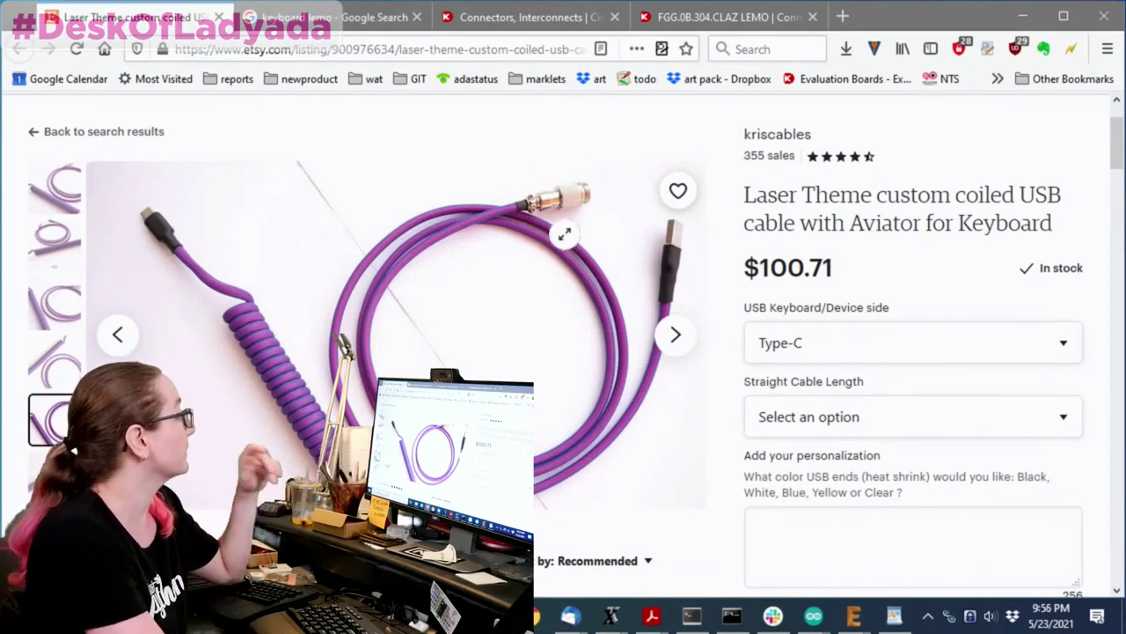
# - From the keyboard lemo image results, open the Reddit post and view its coiled-cable photo alone
pyautogui.click(332, 29)
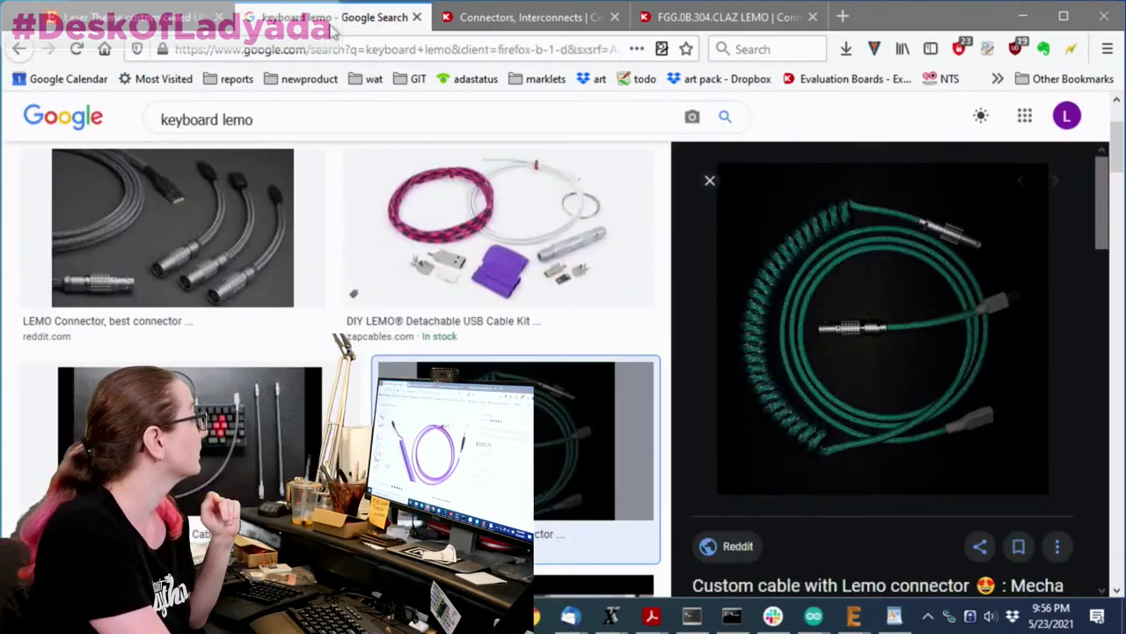
pyautogui.click(923, 340)
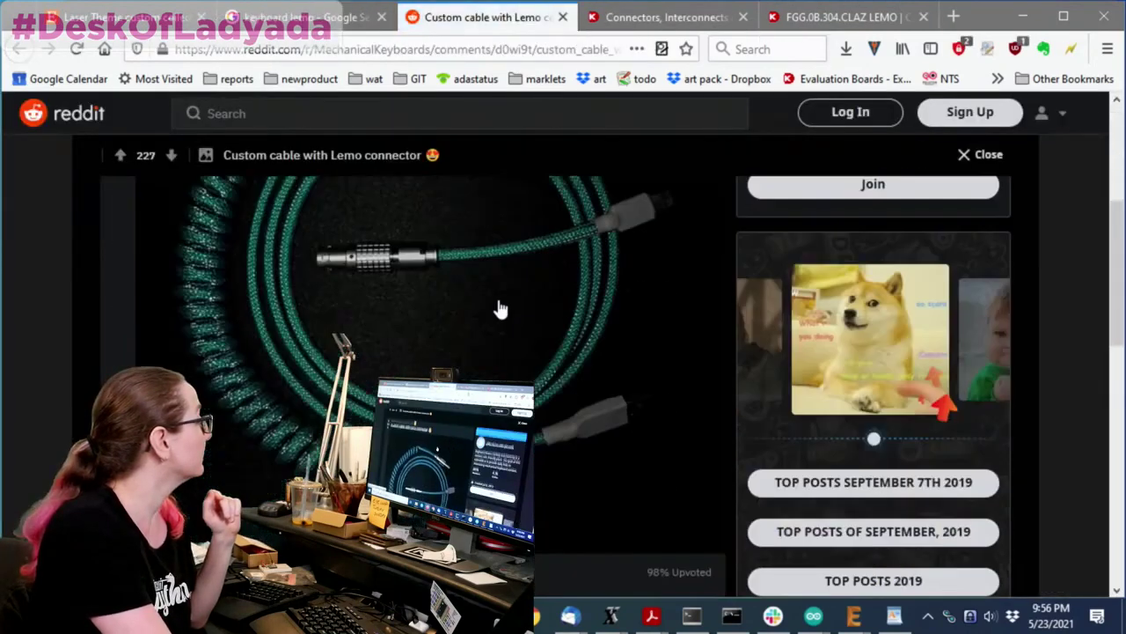
pyautogui.rightClick(405, 264)
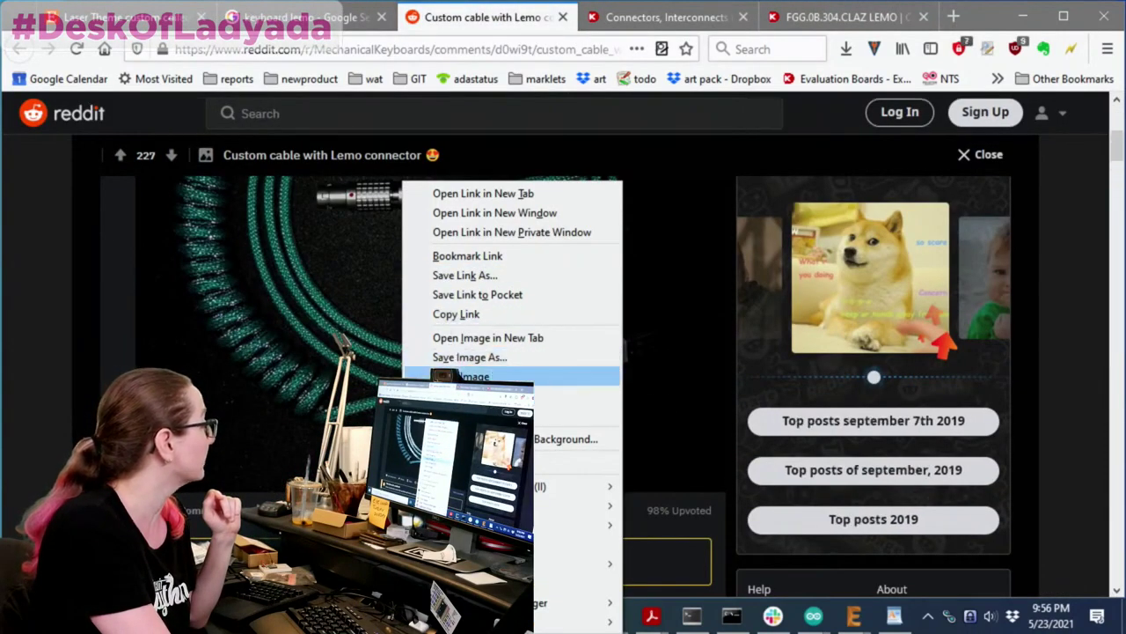
pyautogui.click(546, 584)
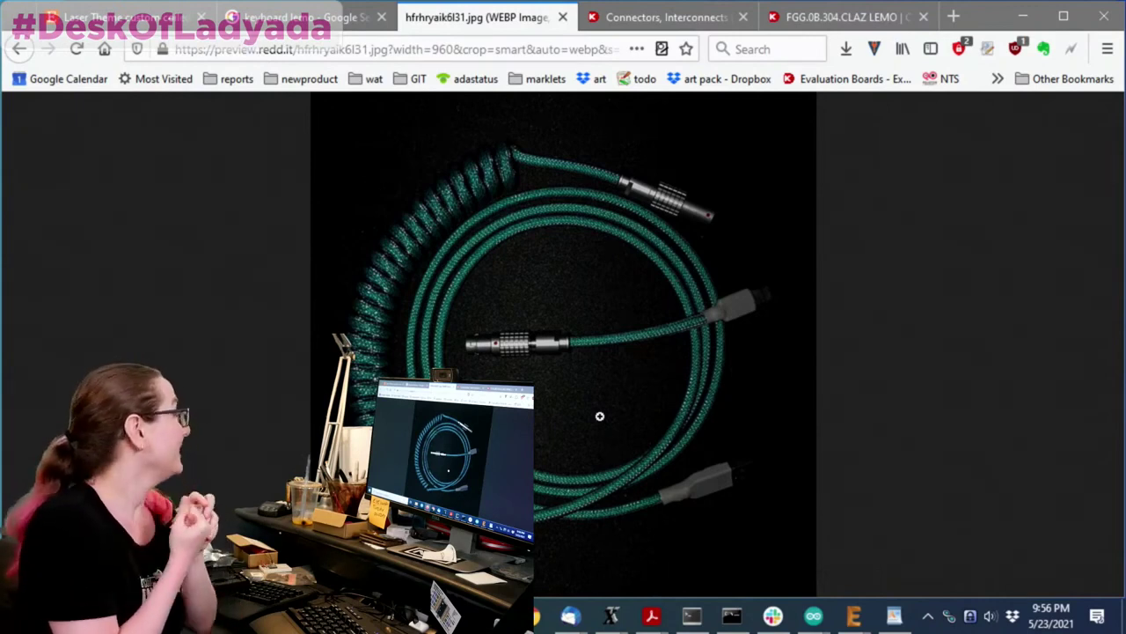
# - Zoom the cable photo to actual size to inspect the LEMO plugs, then return to the FGG.0B.304.CLAZ page
pyautogui.click(677, 281)
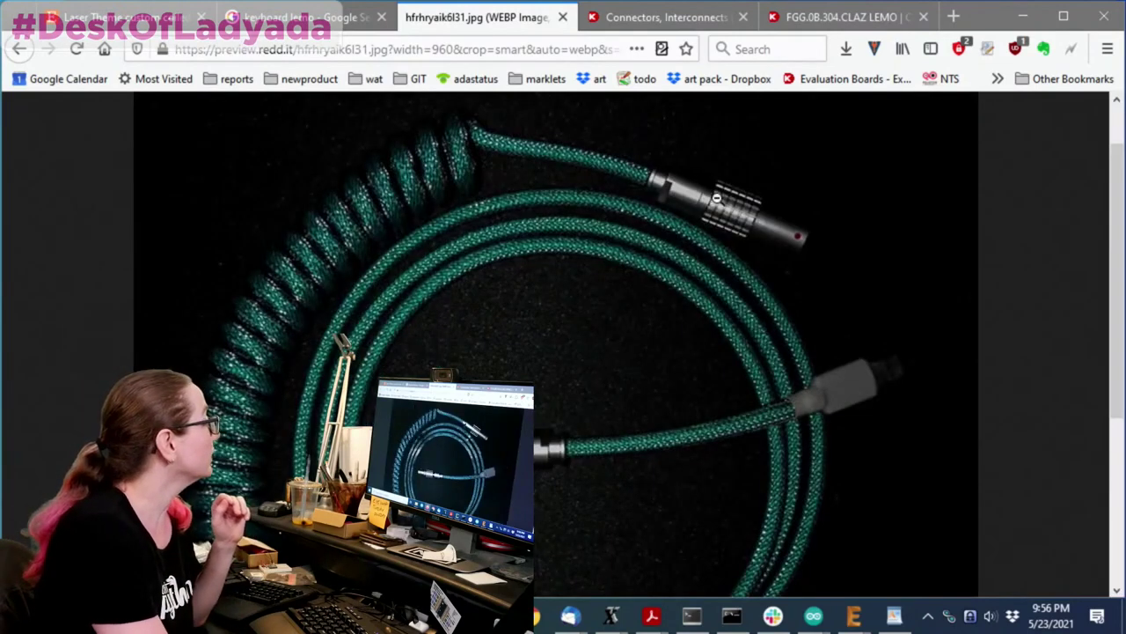
pyautogui.scroll(-4, 839, 308)
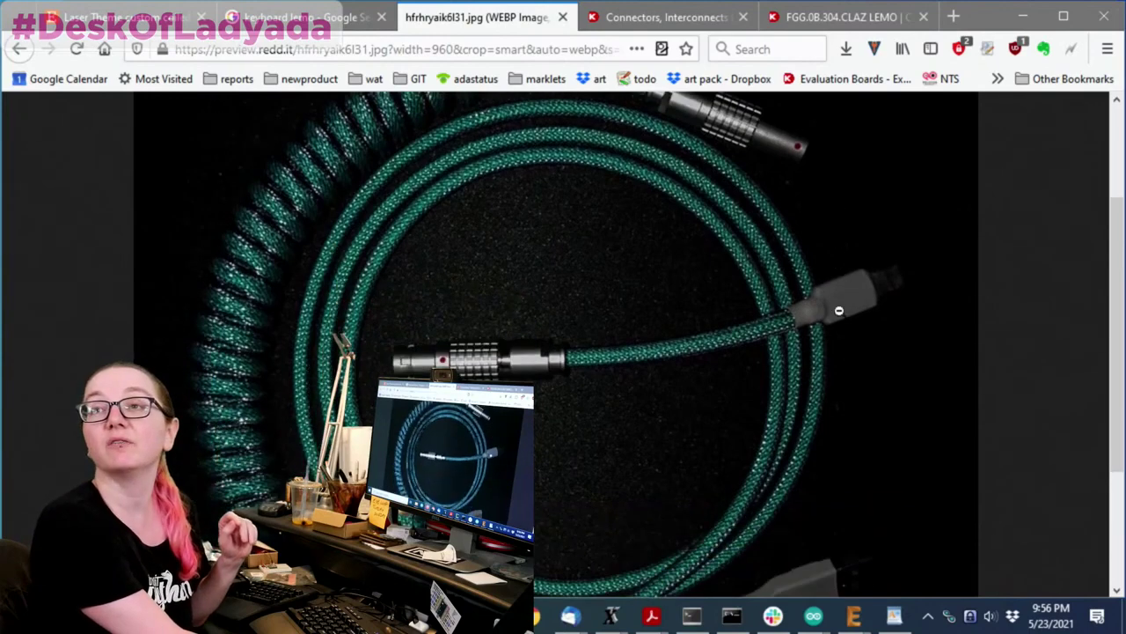
pyautogui.scroll(4, 838, 310)
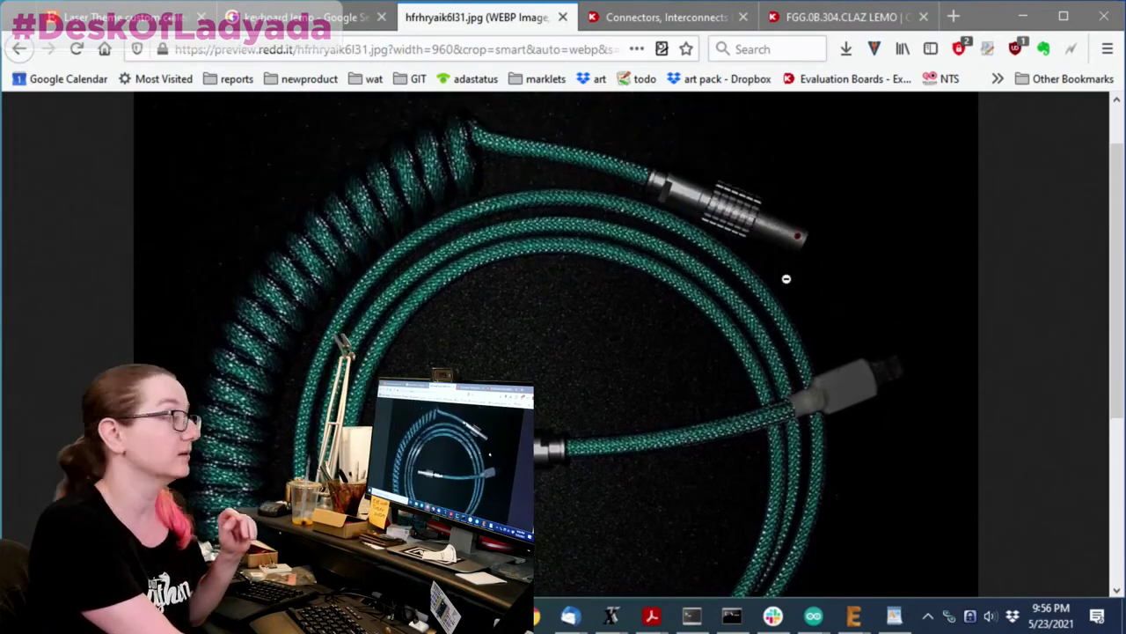
pyautogui.scroll(-2, 766, 258)
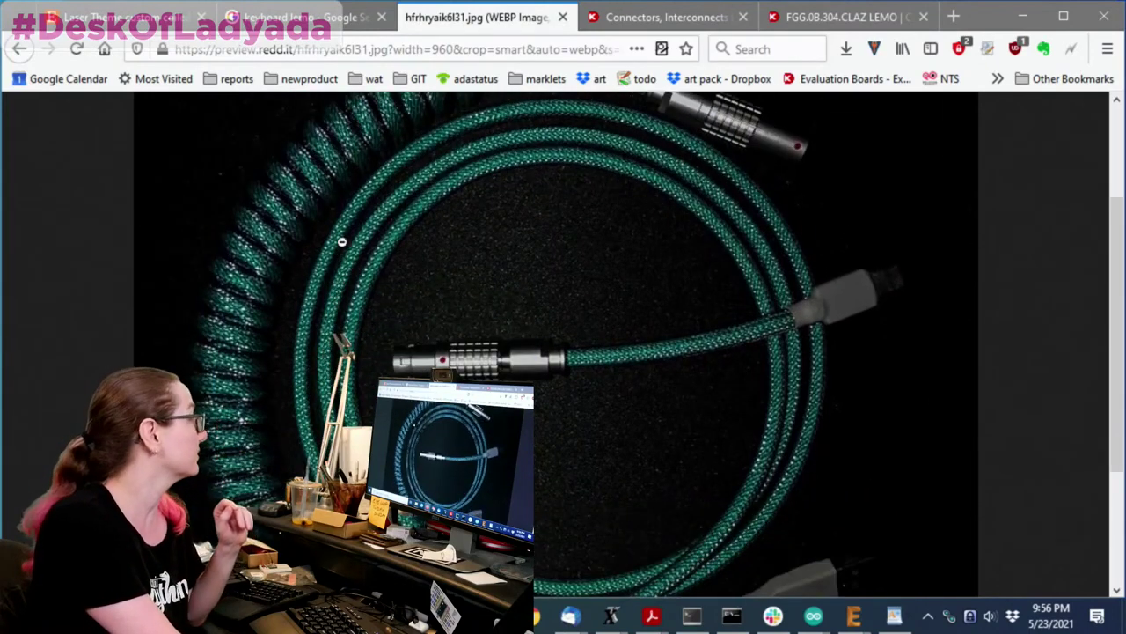
pyautogui.click(15, 50)
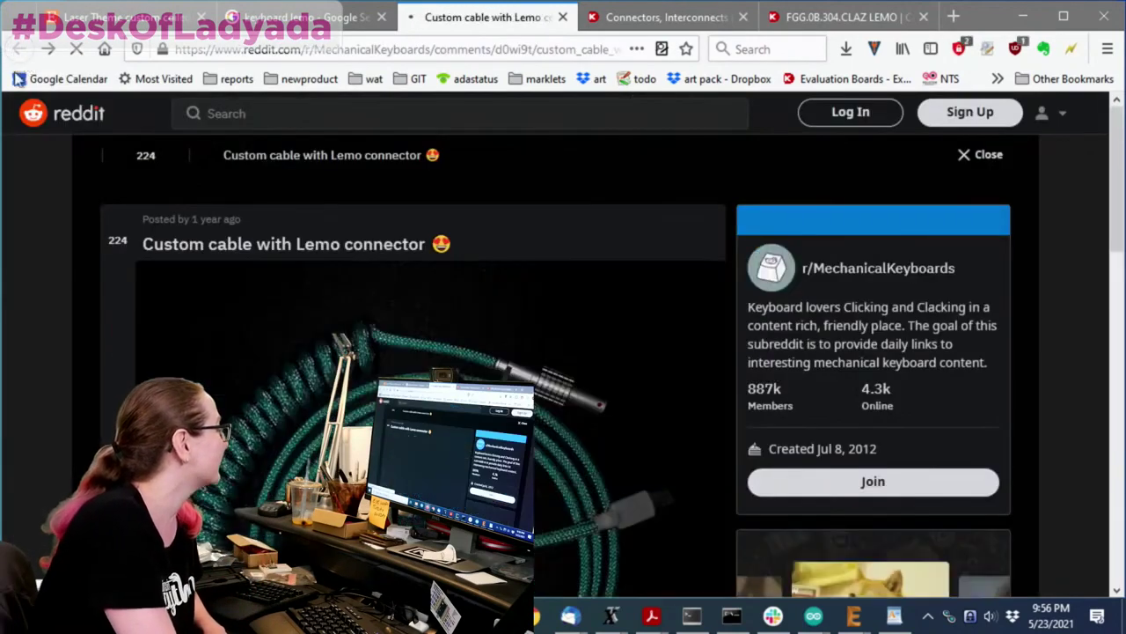
pyautogui.click(824, 21)
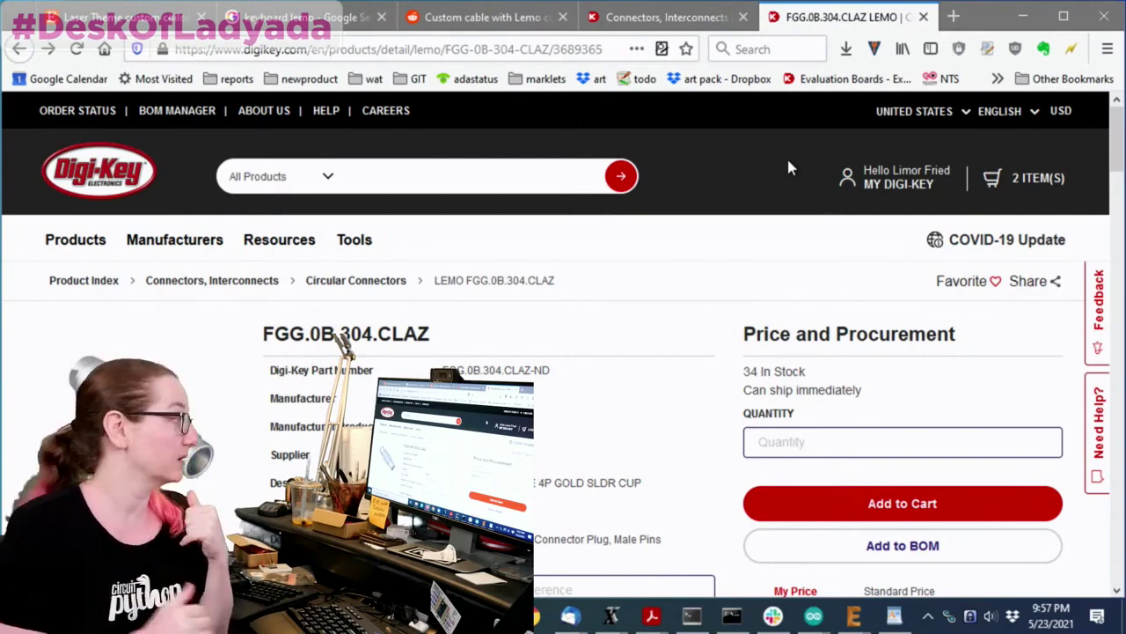
pyautogui.scroll(-3, 787, 156)
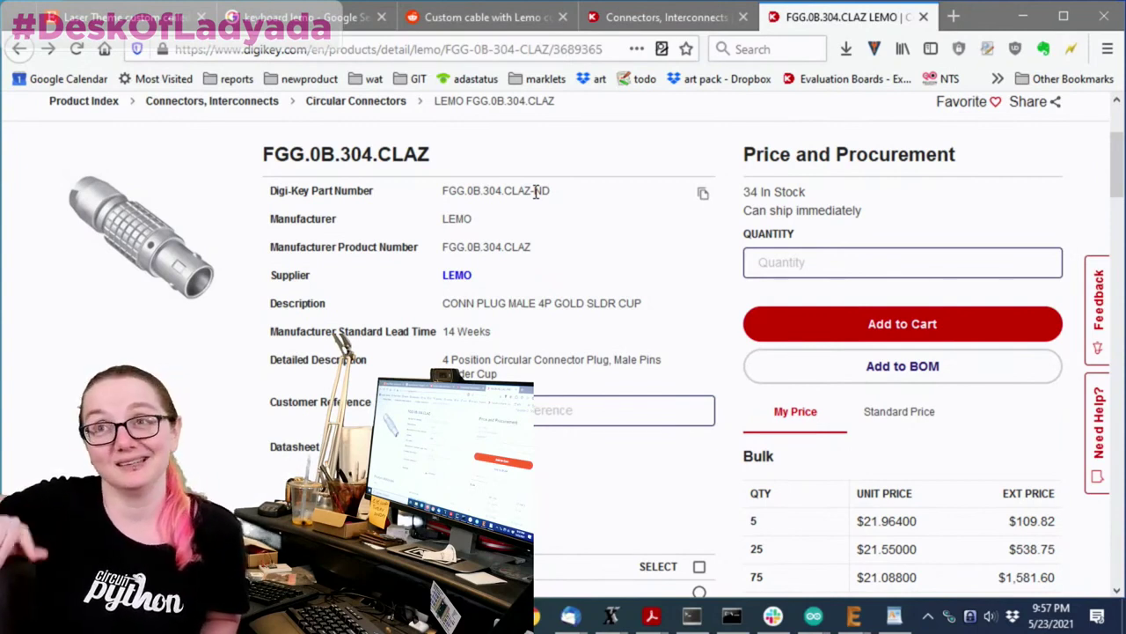
pyautogui.scroll(-5, 495, 317)
pyautogui.scroll(-10, 496, 316)
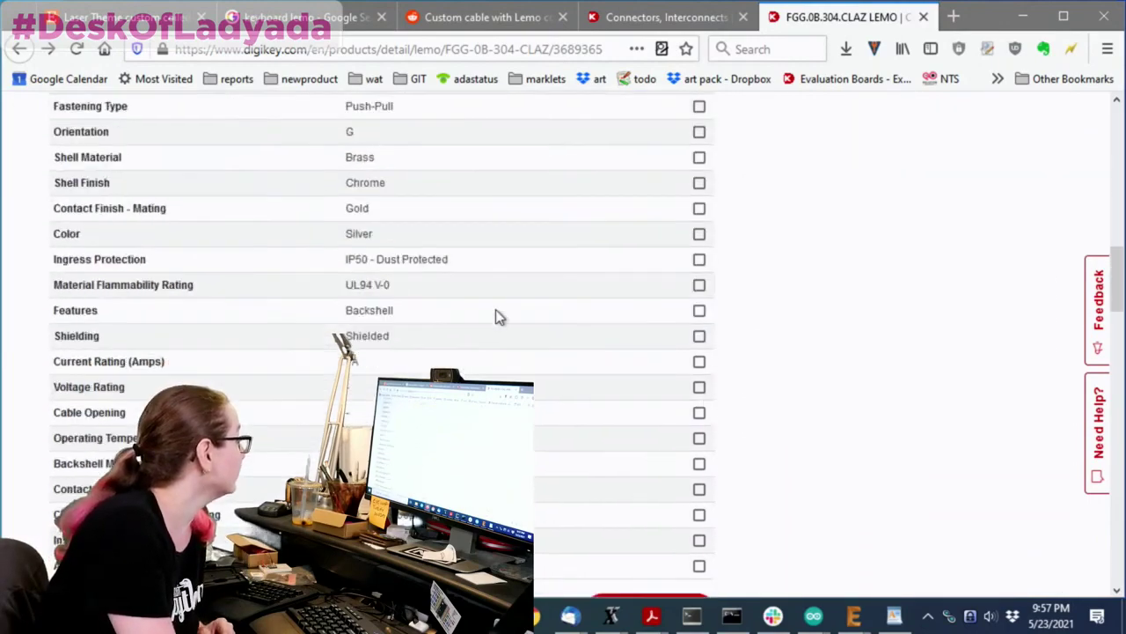
pyautogui.scroll(-5, 506, 316)
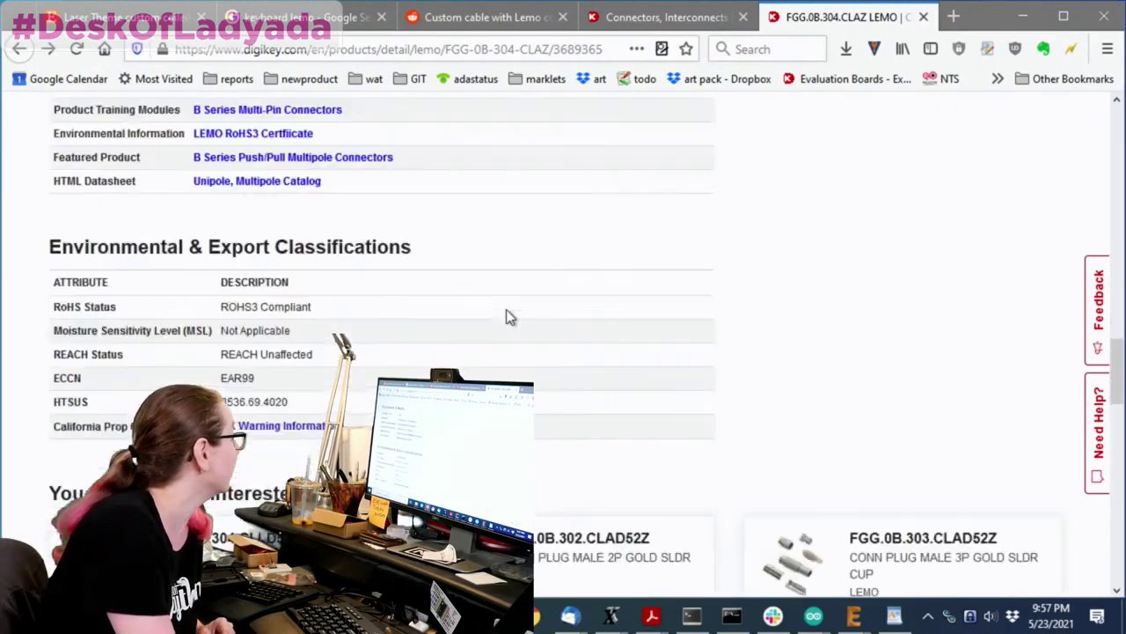
pyautogui.scroll(-6, 509, 319)
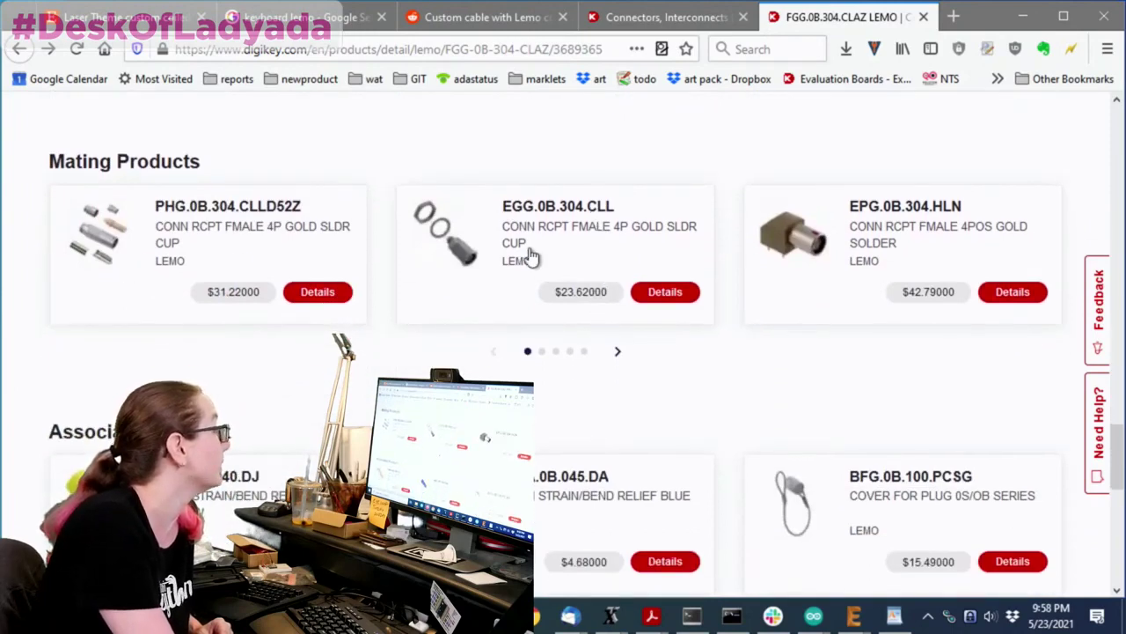
pyautogui.click(109, 250)
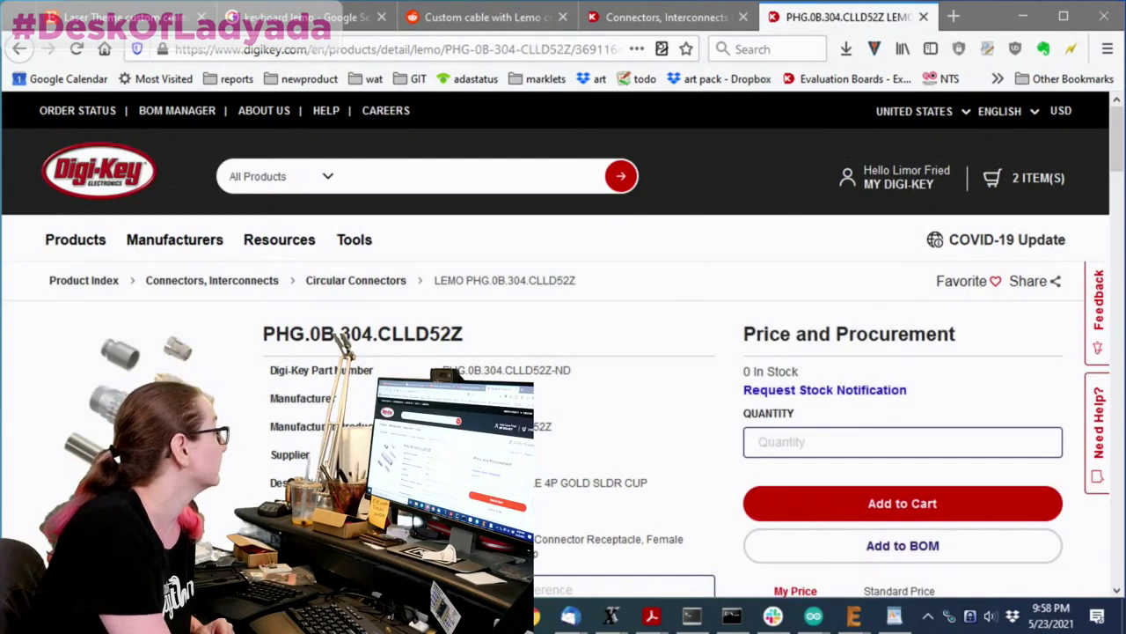
pyautogui.click(709, 370)
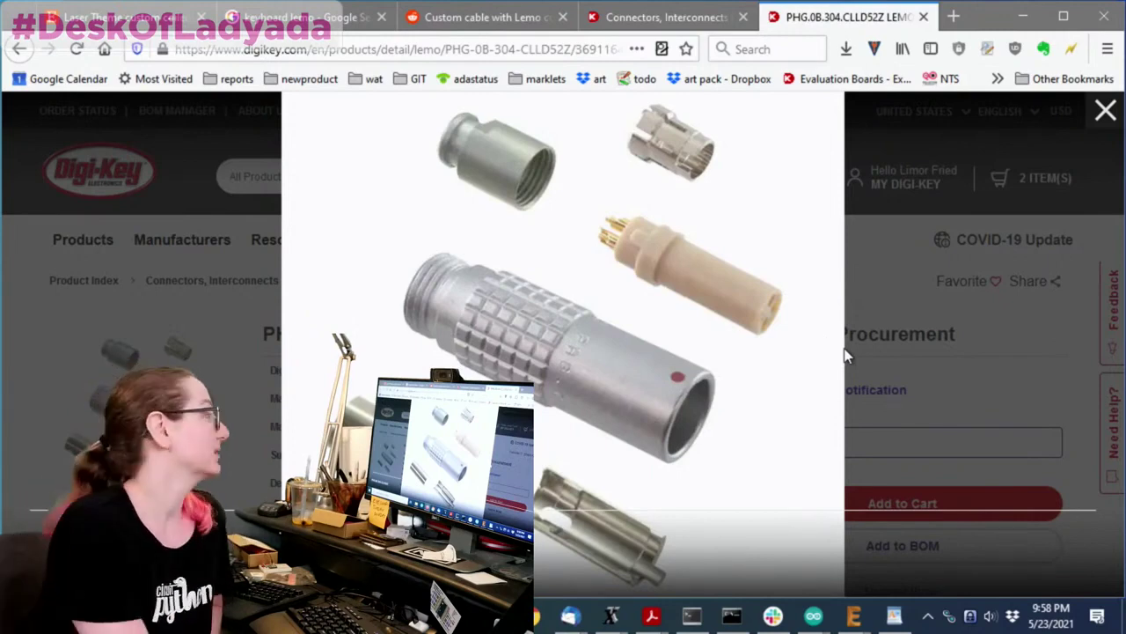
pyautogui.click(1011, 236)
pyautogui.scroll(-10, 1012, 291)
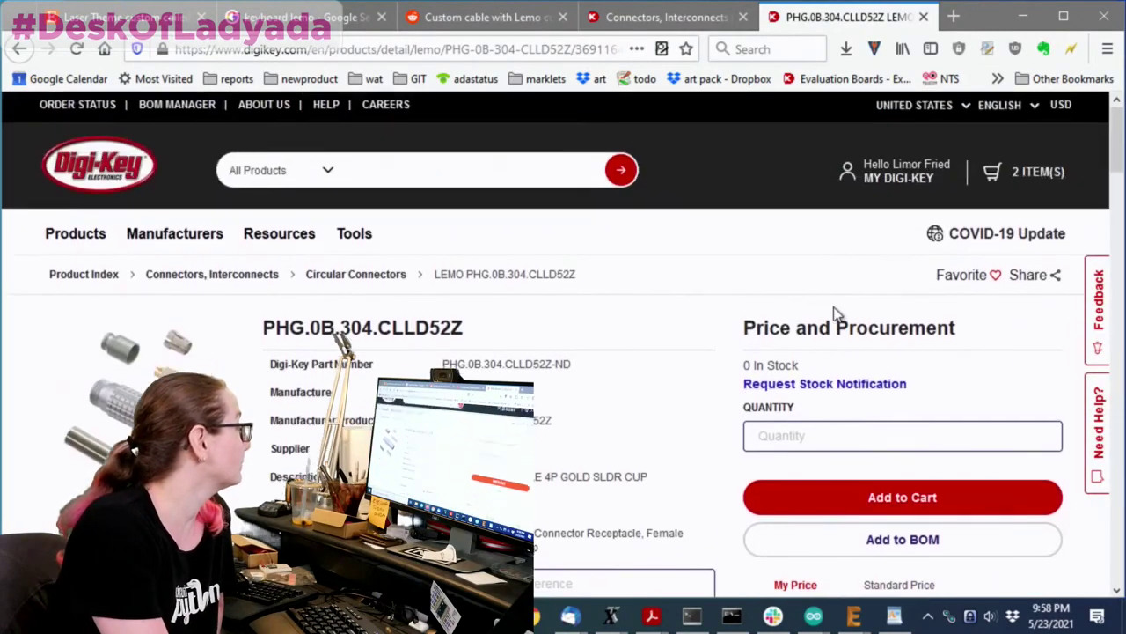
pyautogui.scroll(10, 827, 320)
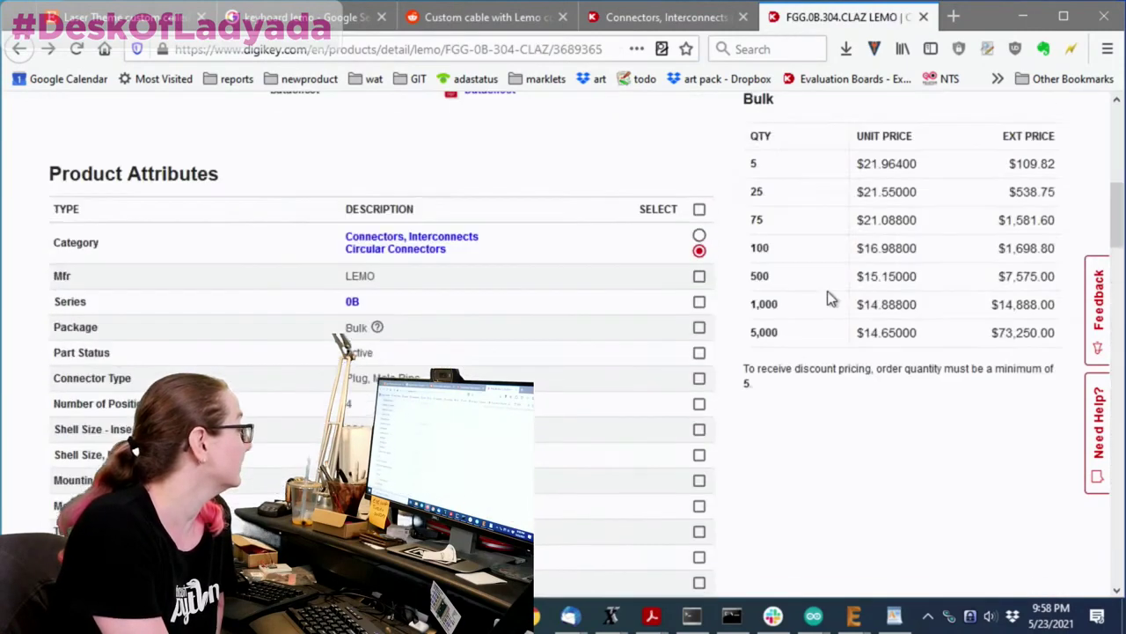
pyautogui.scroll(2, 832, 296)
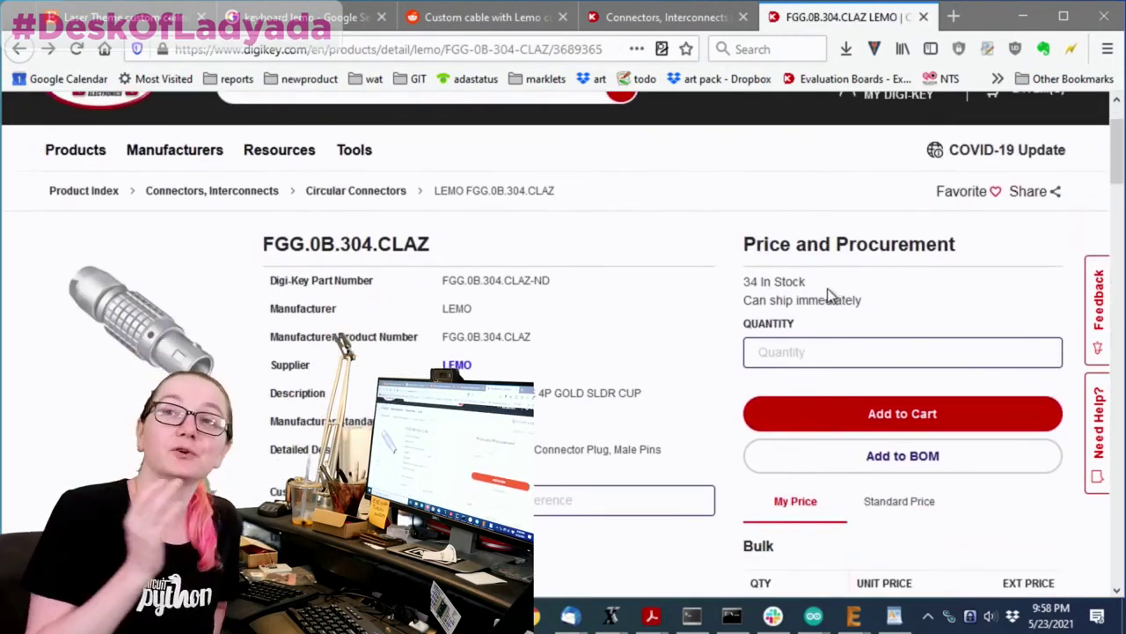